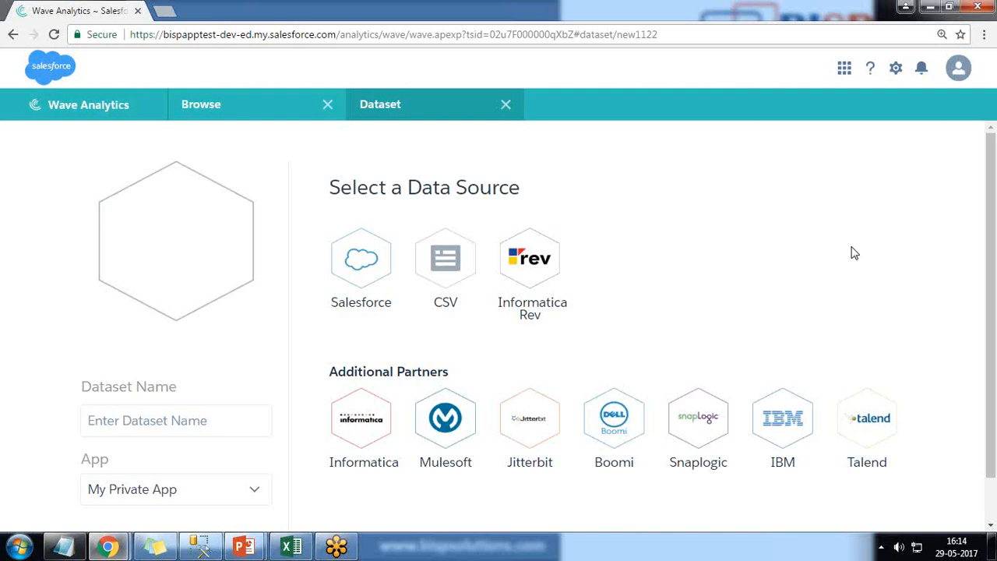
Choose Informatica Rev as the data source and fill in the account username on its Salesforce login page
click(528, 264)
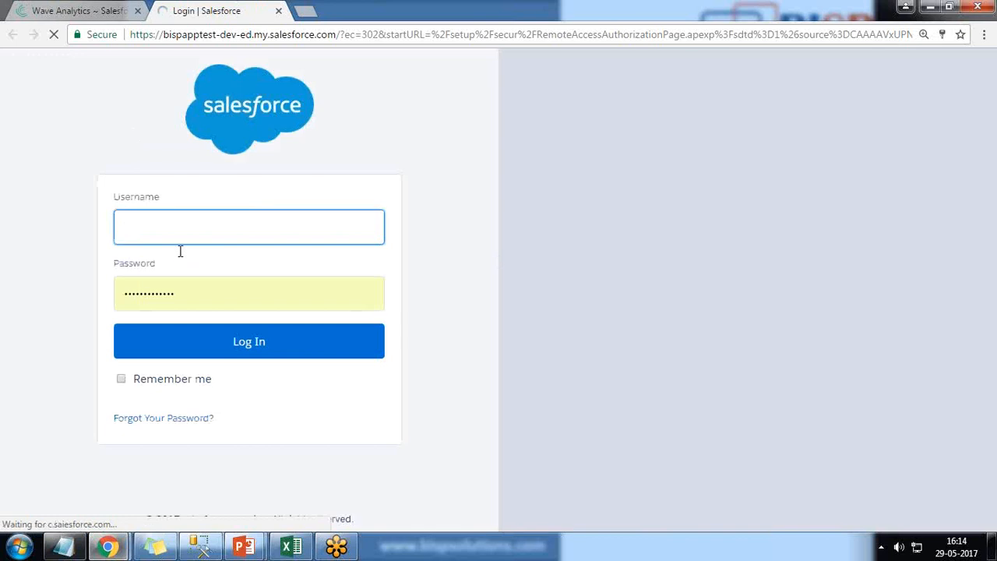
text(s)
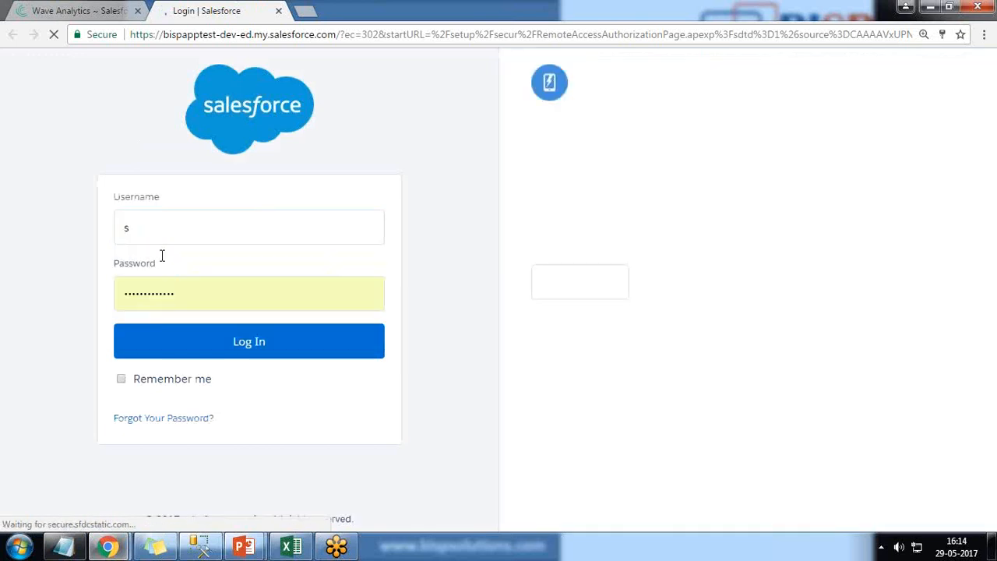
click(148, 231)
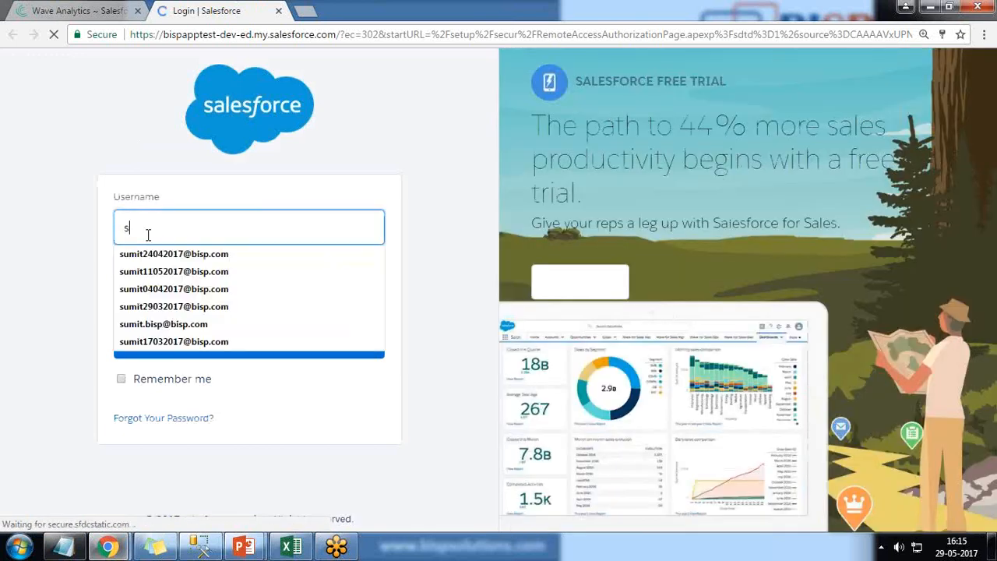
key(BackSpace)
text(sp.com)
click(156, 254)
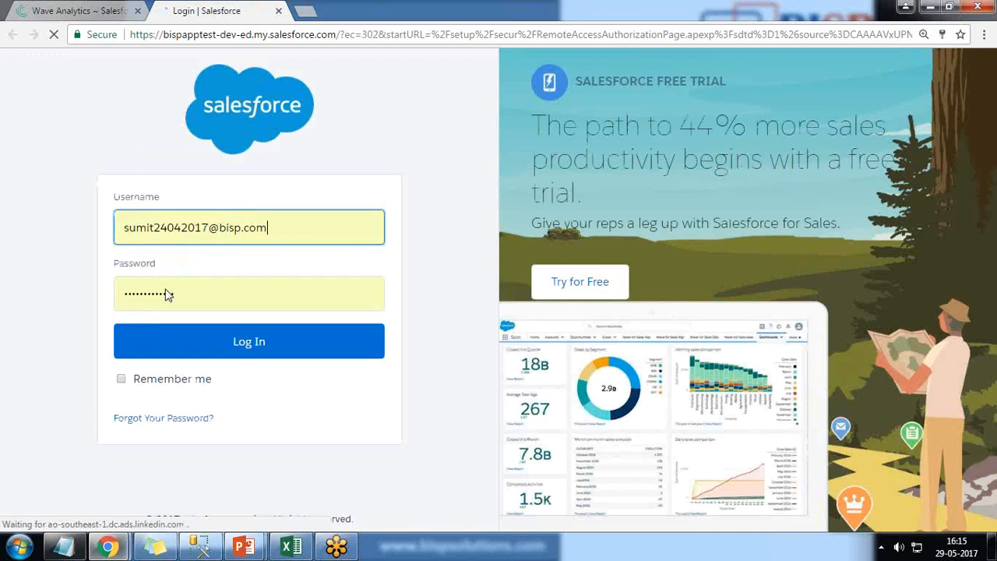
Replace the prefilled account password with the correct one and log in to Salesforce
drag(196, 293, 115, 299)
key(BackSpace)
text(•••••)
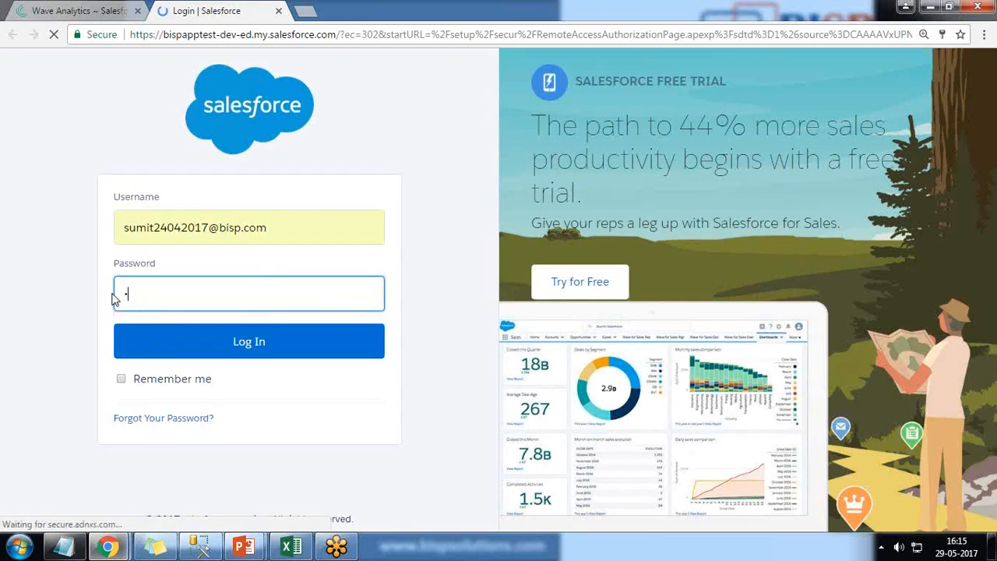
text(••••••••)
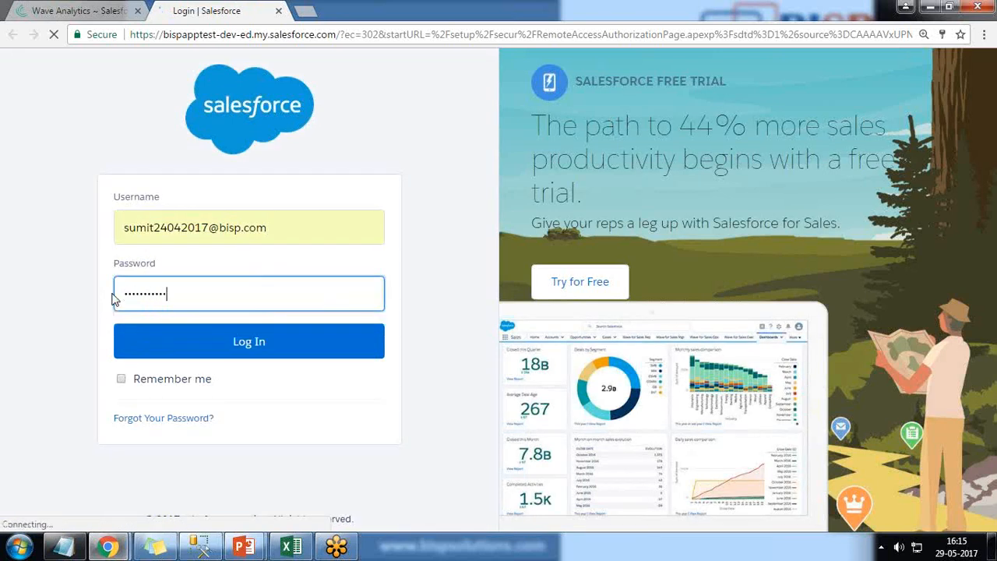
click(339, 345)
click(89, 9)
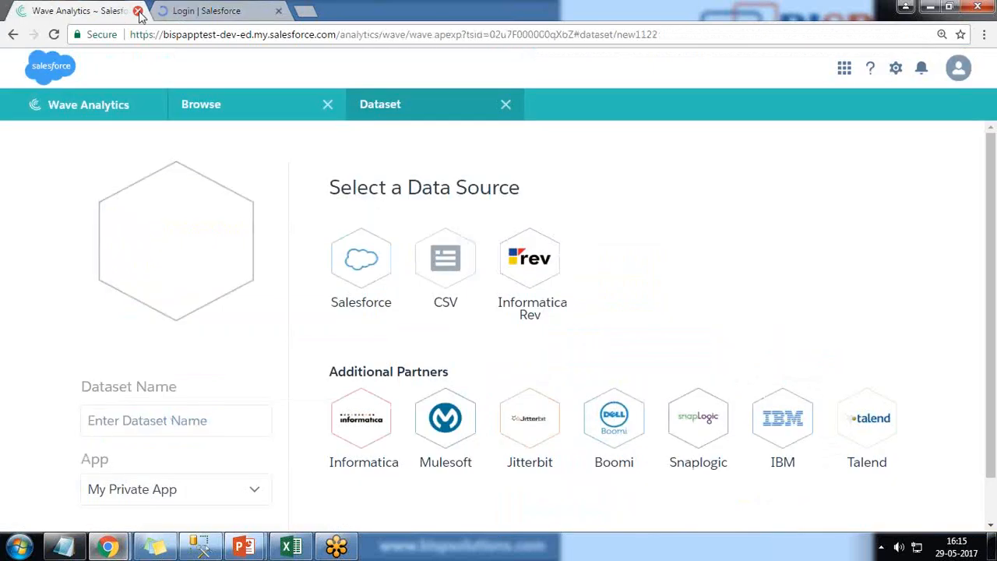
click(138, 11)
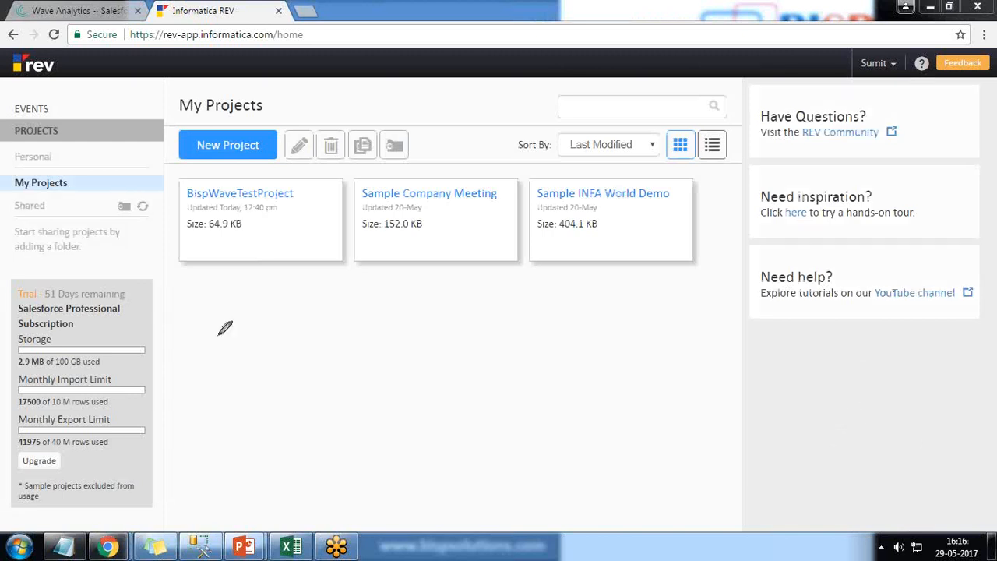
mouse_move(19, 303)
mouse_down()
mouse_move(128, 305)
mouse_move(101, 273)
mouse_move(32, 273)
mouse_move(24, 301)
mouse_up()
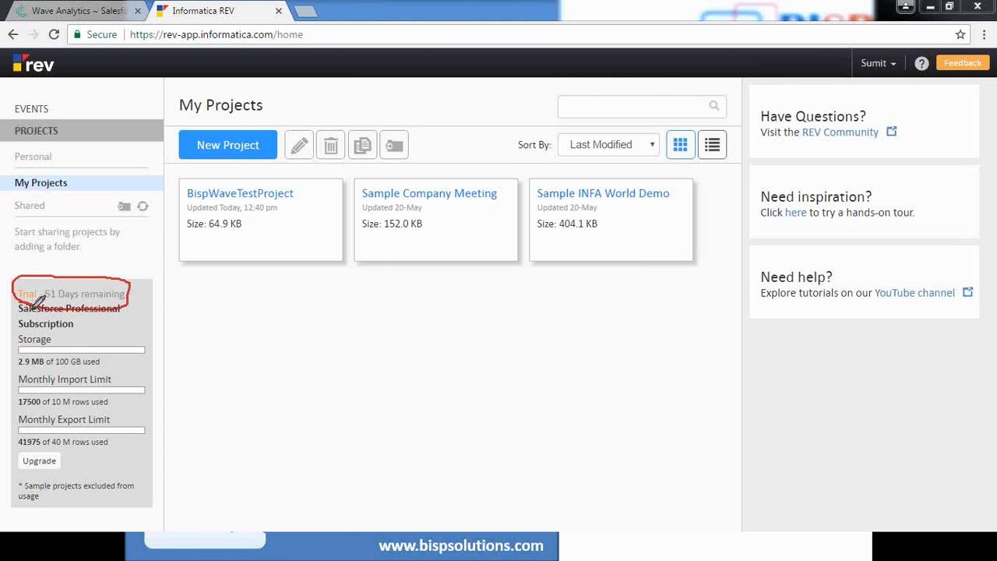
mouse_move(3, 334)
mouse_down()
mouse_move(23, 376)
mouse_move(113, 375)
mouse_move(129, 321)
mouse_move(4, 330)
mouse_up()
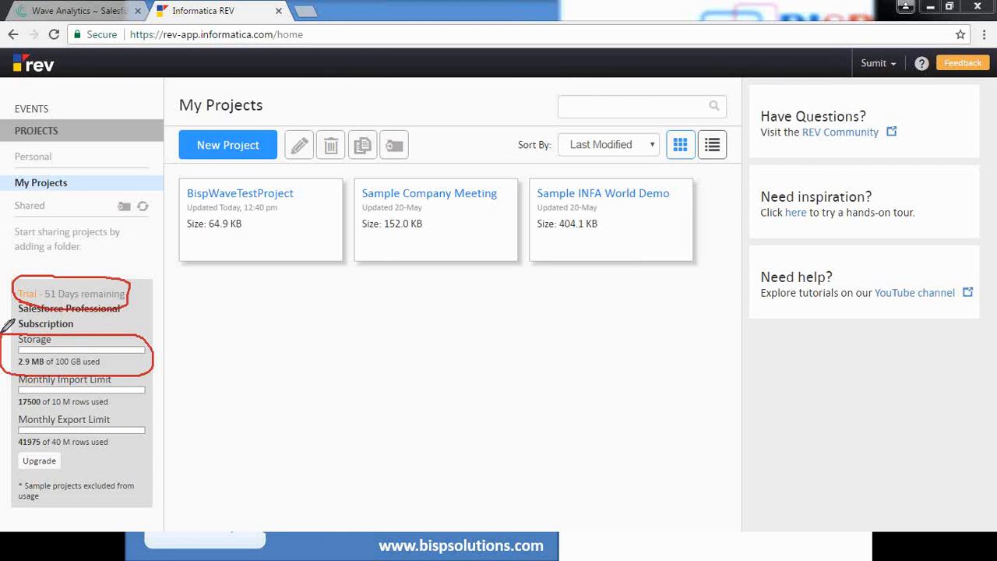
drag(17, 381, 16, 392)
mouse_move(1, 426)
mouse_down()
mouse_move(8, 433)
mouse_move(37, 415)
mouse_up()
drag(361, 208, 422, 208)
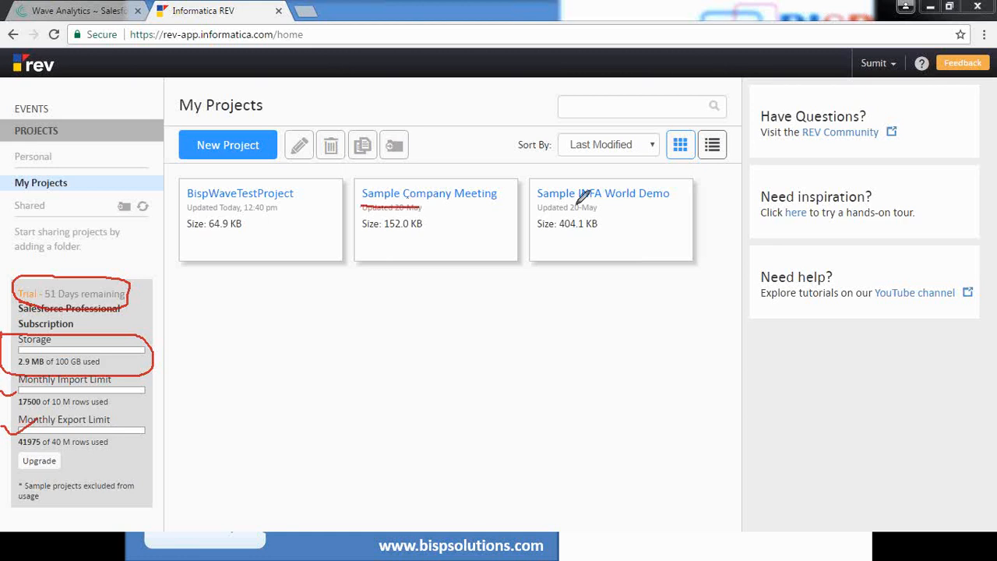
drag(538, 207, 627, 206)
drag(14, 505, 60, 504)
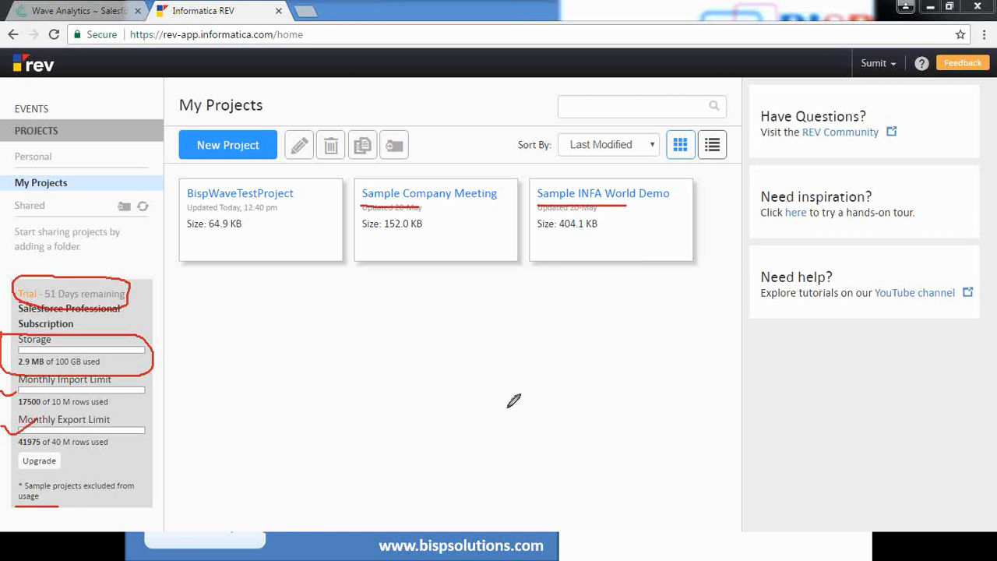
click(951, 421)
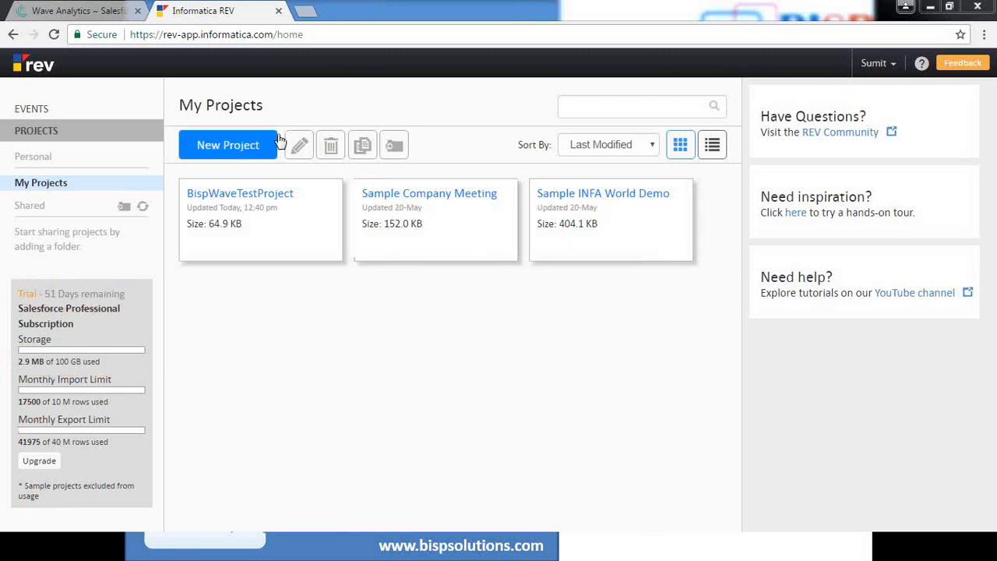
Delete the existing BispWaveTestProject from My Projects
click(319, 195)
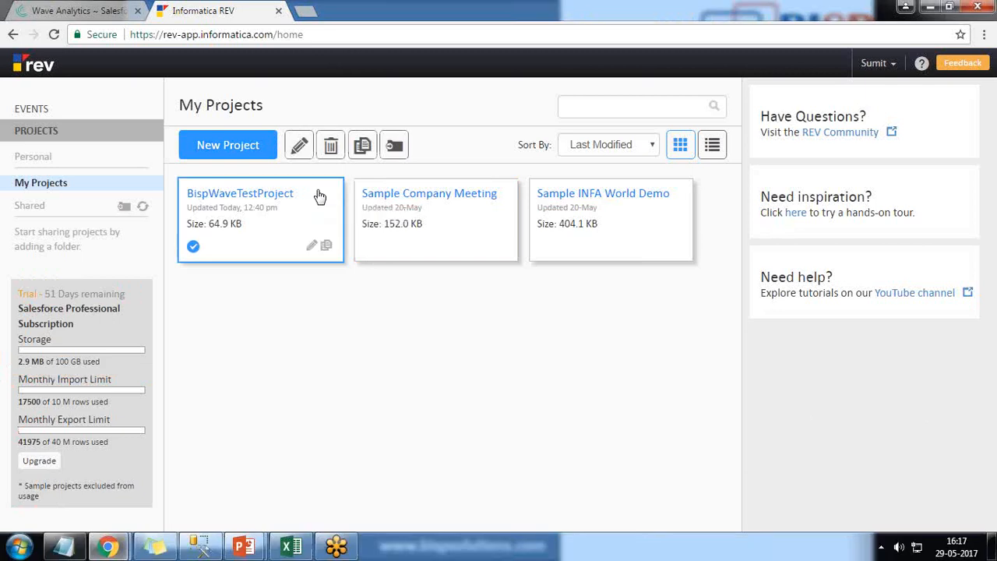
click(330, 145)
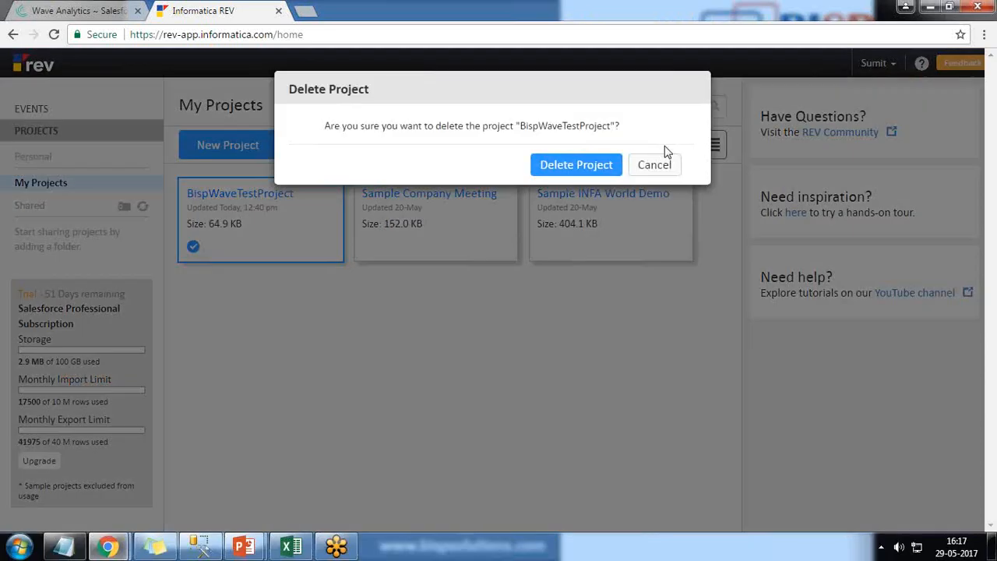
click(577, 165)
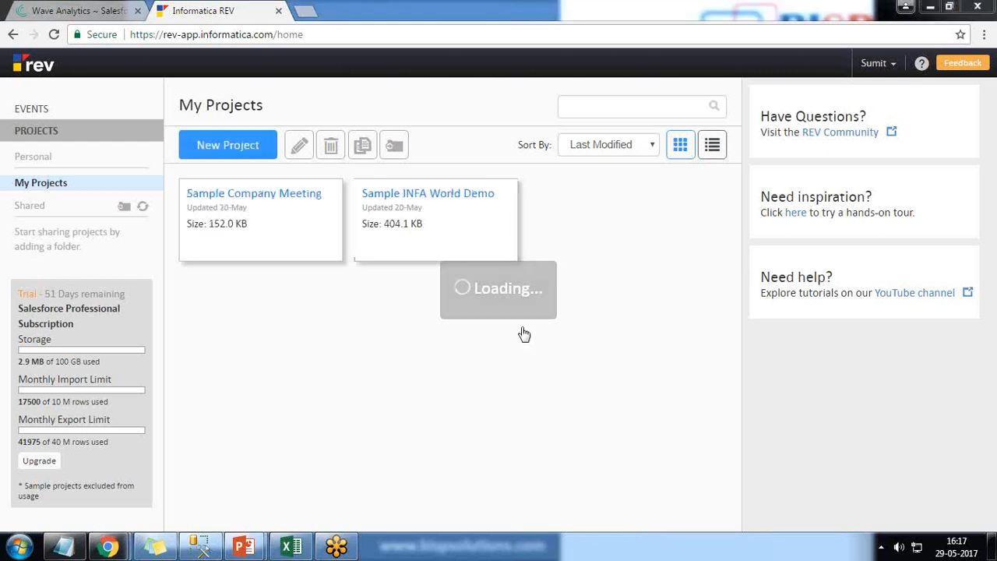
Create a new project named BispWaveTestProject, leaving the audience and description empty, and continue to the data import
click(233, 153)
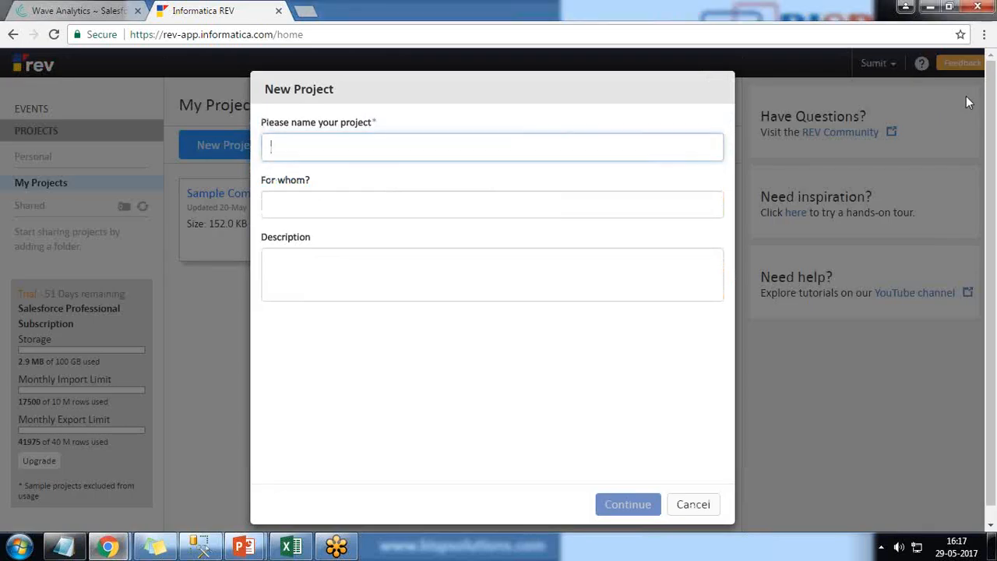
text(Bsi)
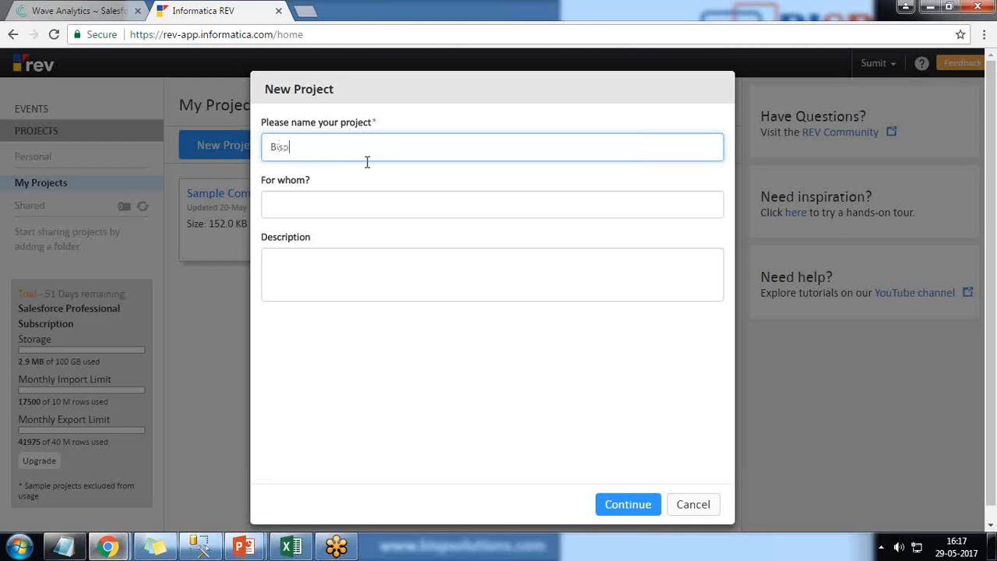
text(pWaveTestProject)
key(Tab)
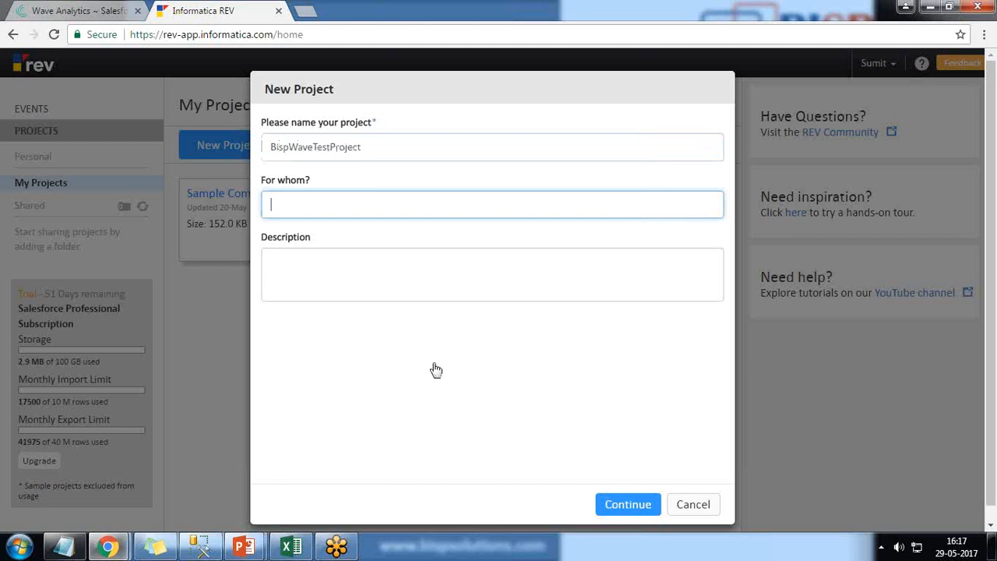
click(628, 505)
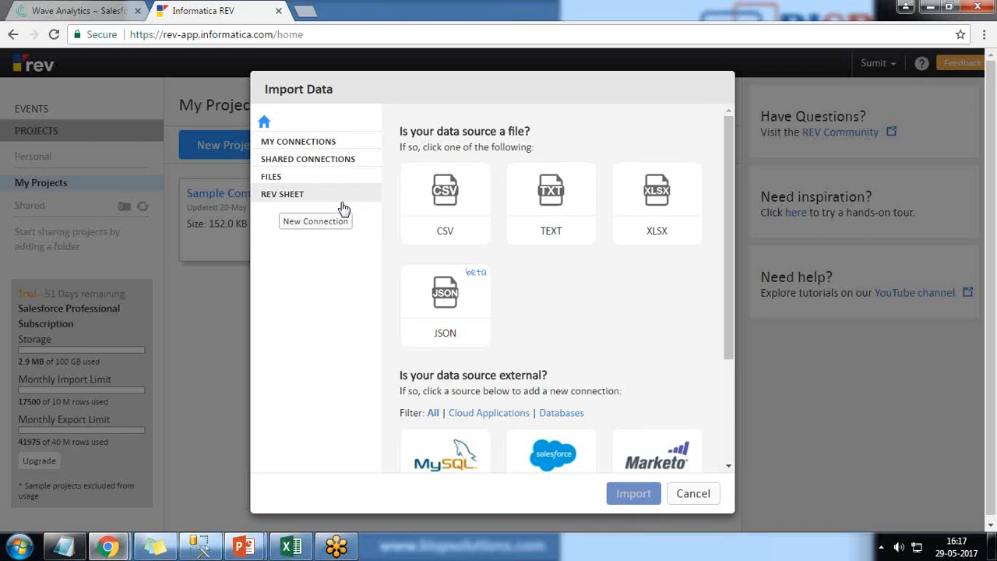
Import the CSV file NewSalesDataSet.csv from the Desktop into the new project
click(454, 210)
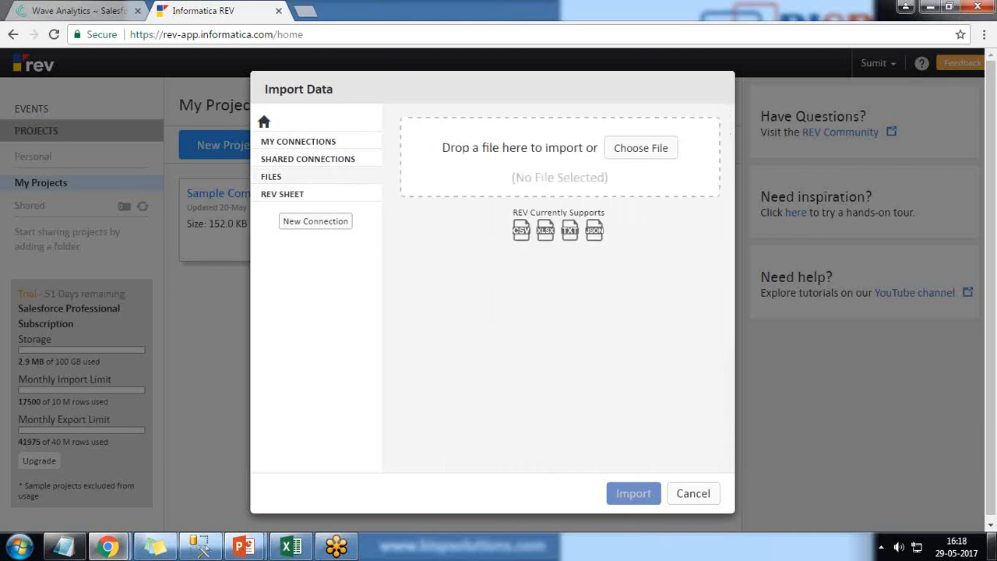
click(992, 553)
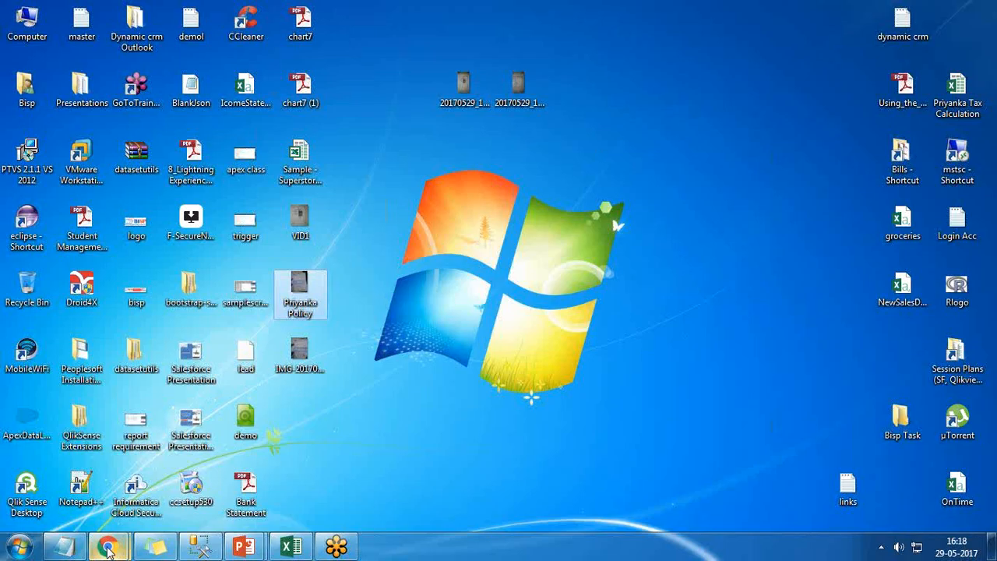
mouse_move(107, 545)
click(281, 468)
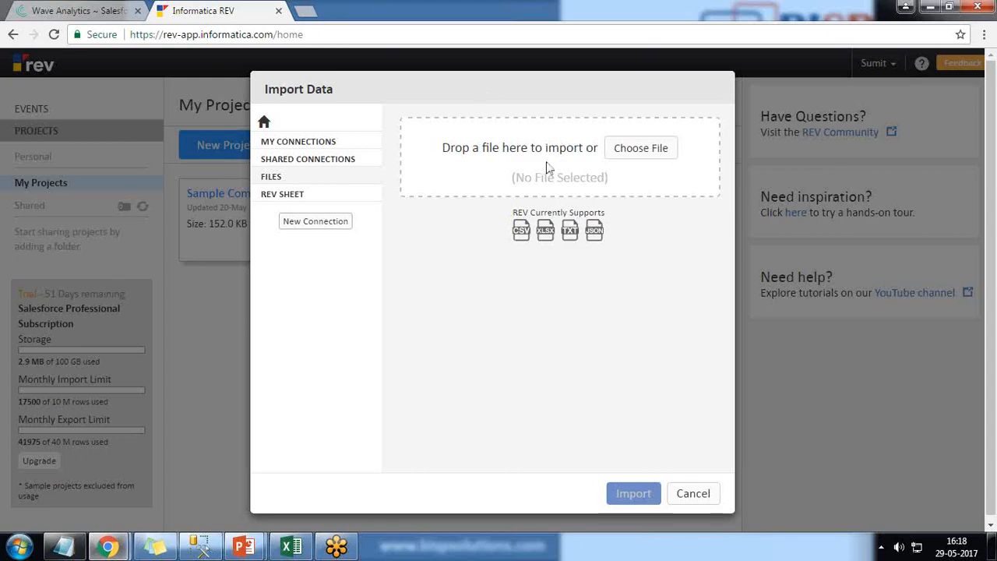
click(641, 148)
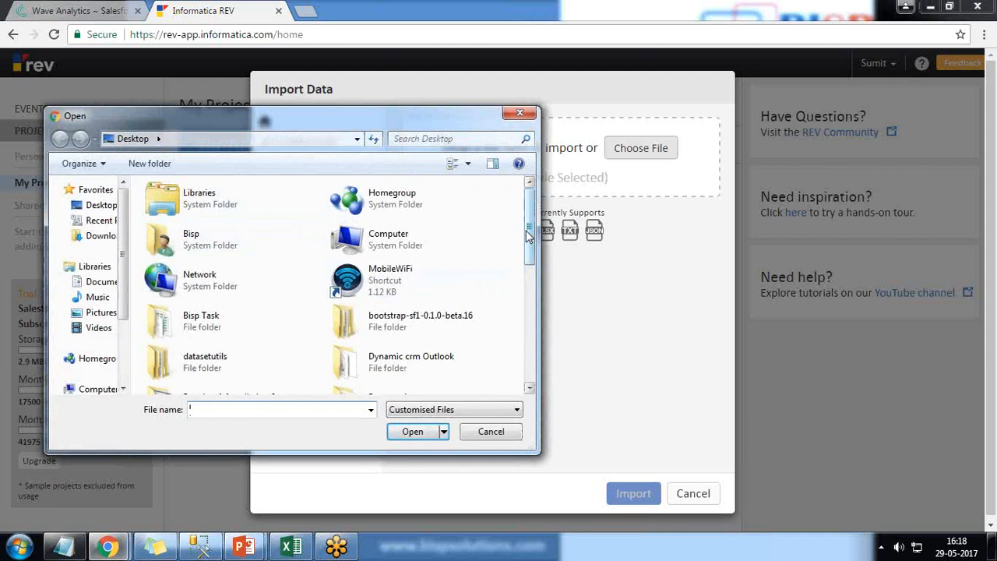
drag(530, 234, 530, 353)
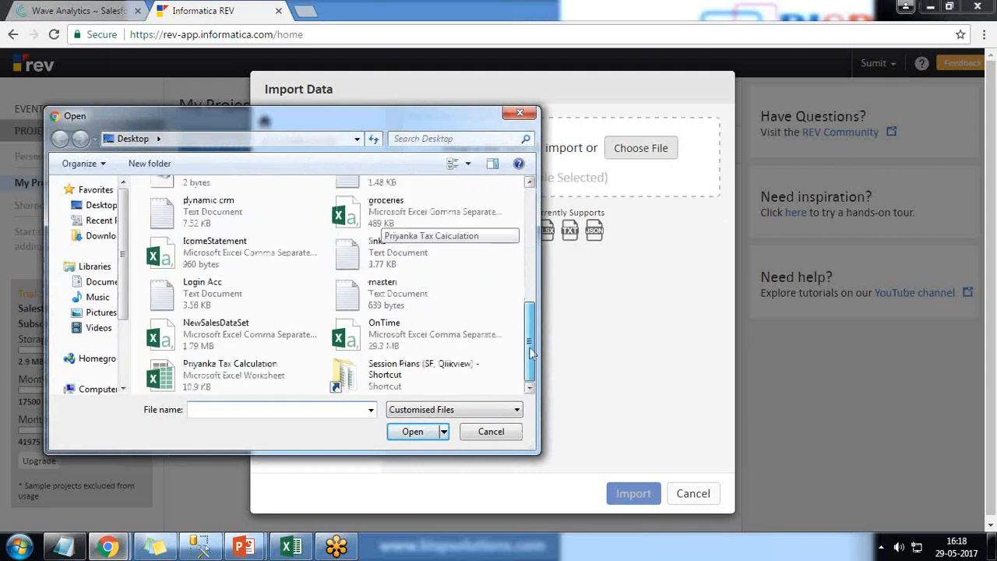
click(210, 334)
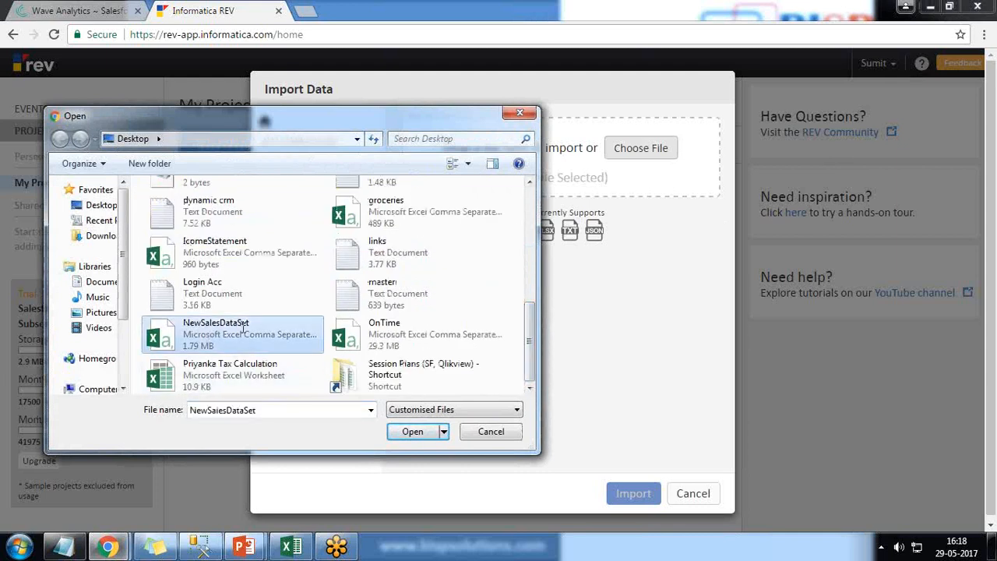
click(413, 432)
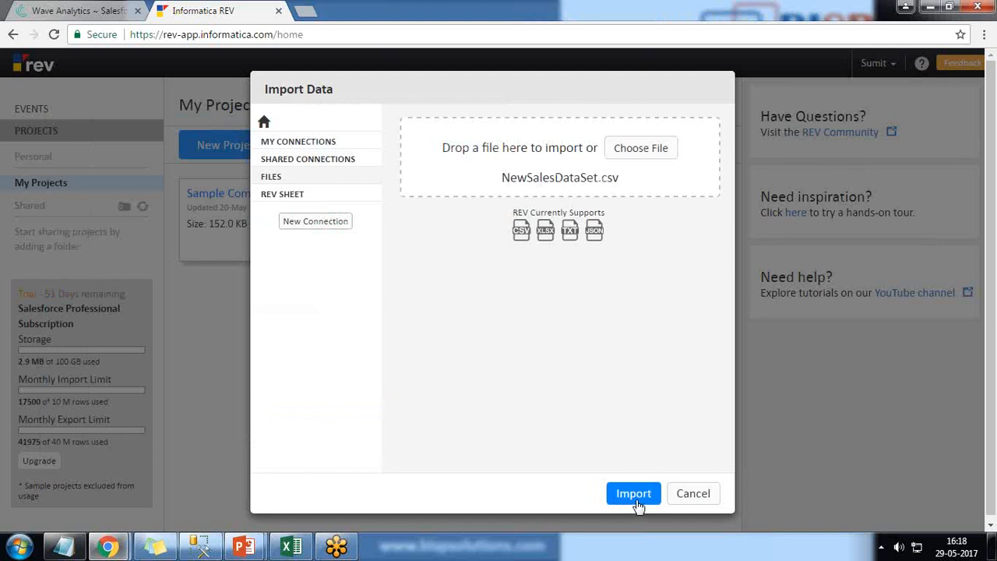
click(635, 495)
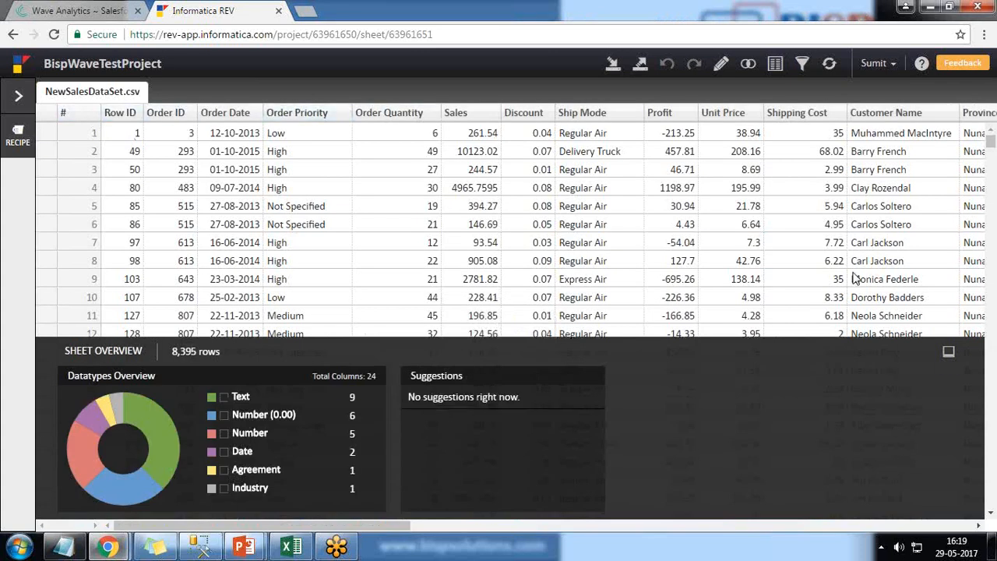
Check the NewSalesDataSet.csv sheet for duplicates with Resolve duplicates, and exit the results
drag(384, 116, 448, 115)
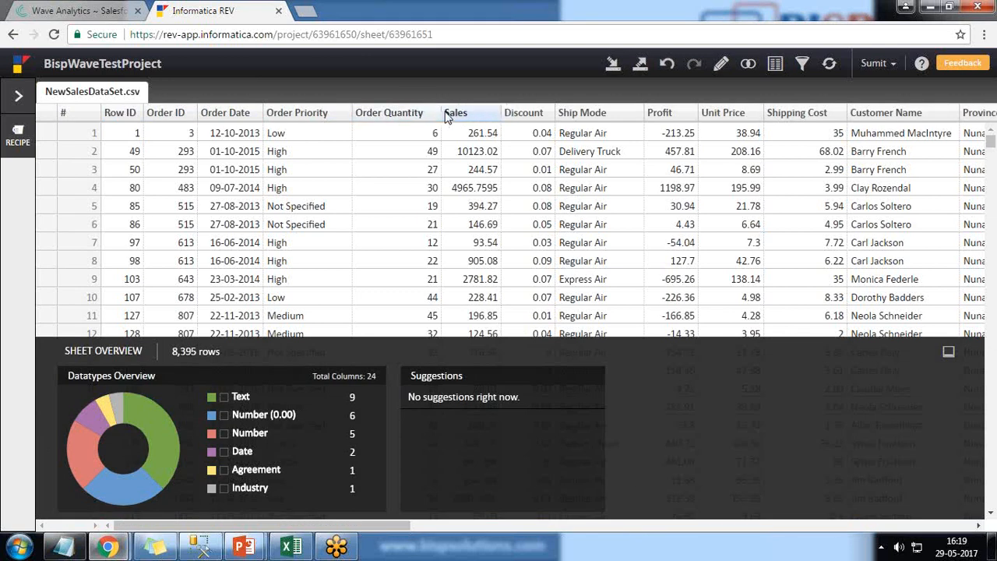
click(722, 68)
mouse_move(734, 95)
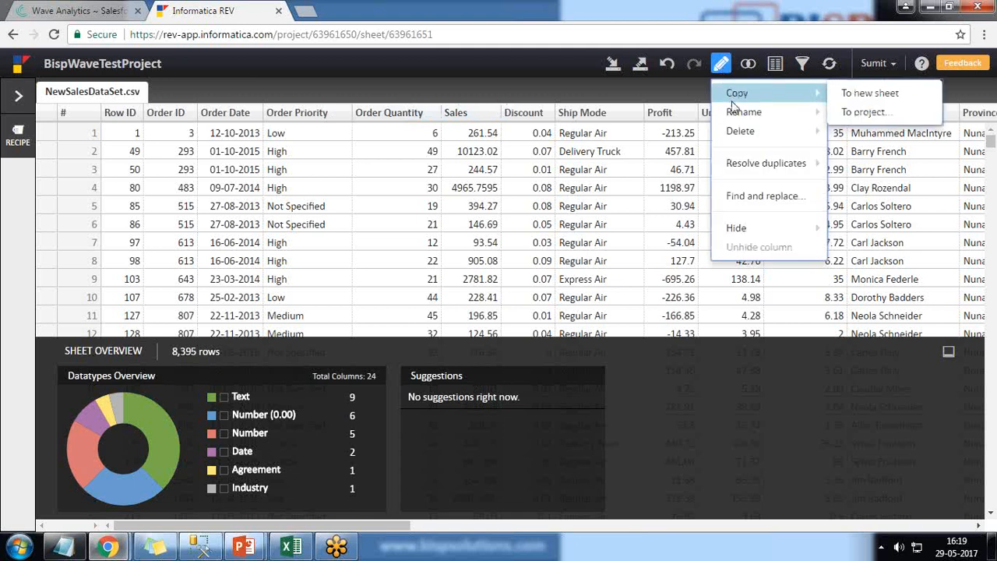
mouse_move(736, 114)
mouse_move(739, 133)
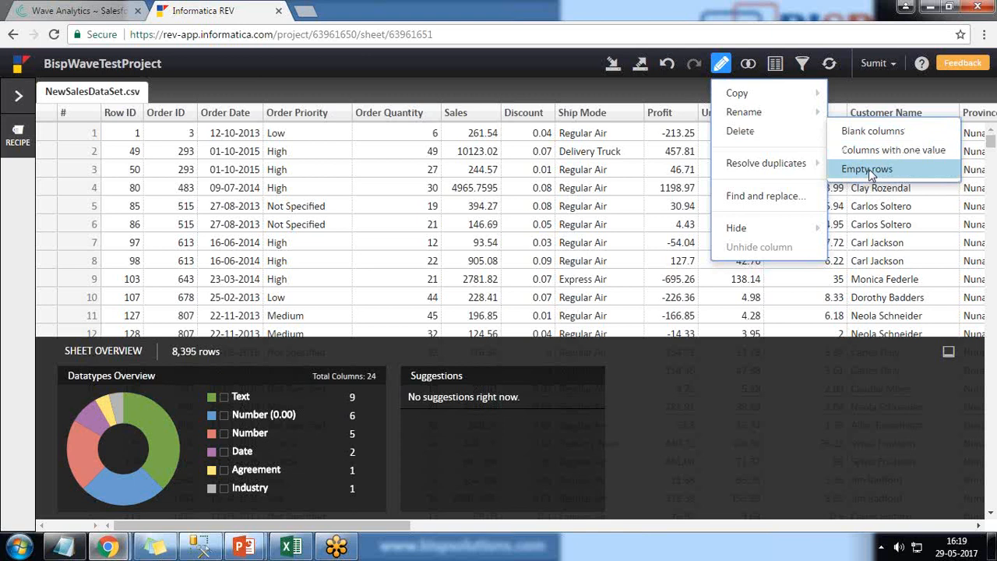
mouse_move(753, 169)
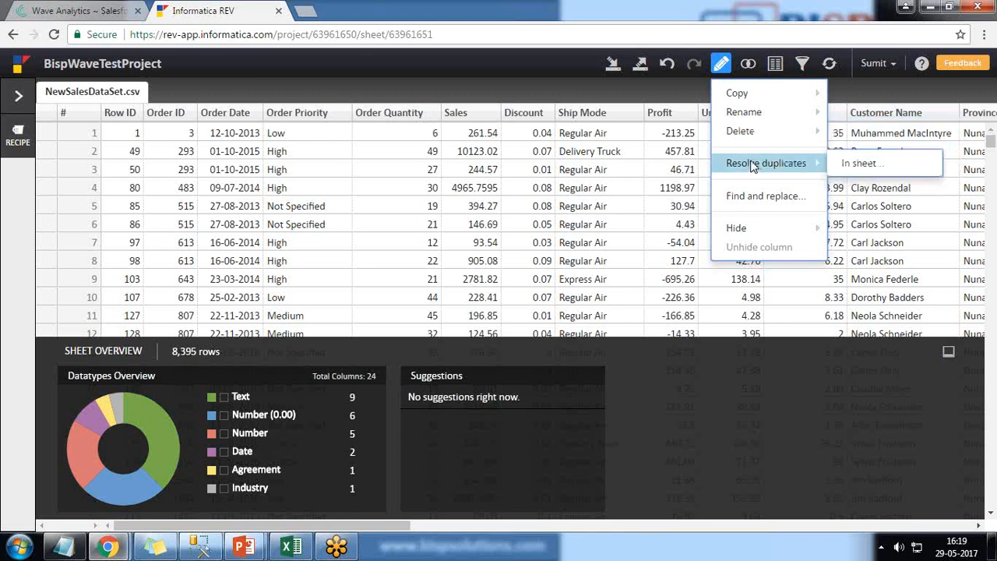
click(849, 163)
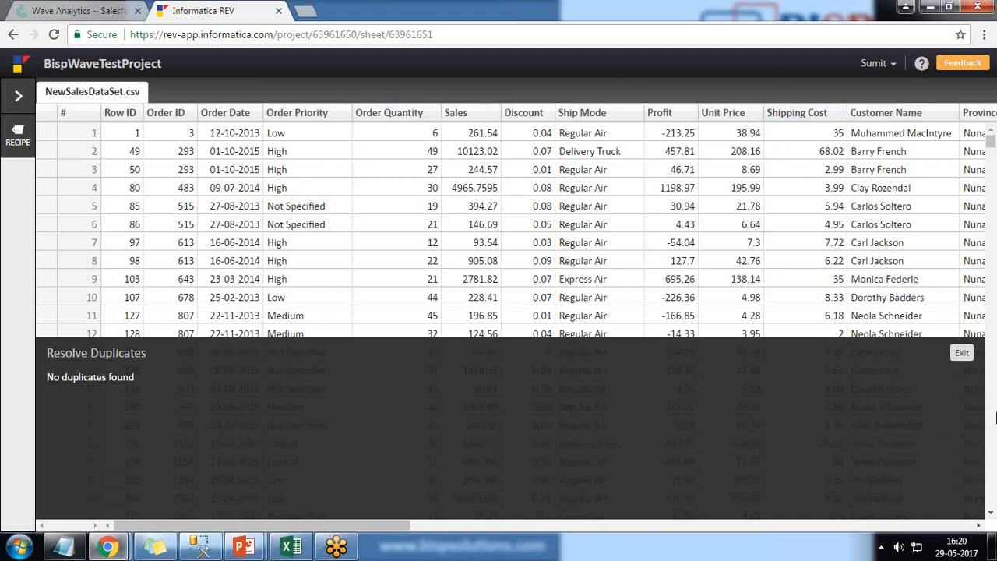
click(963, 352)
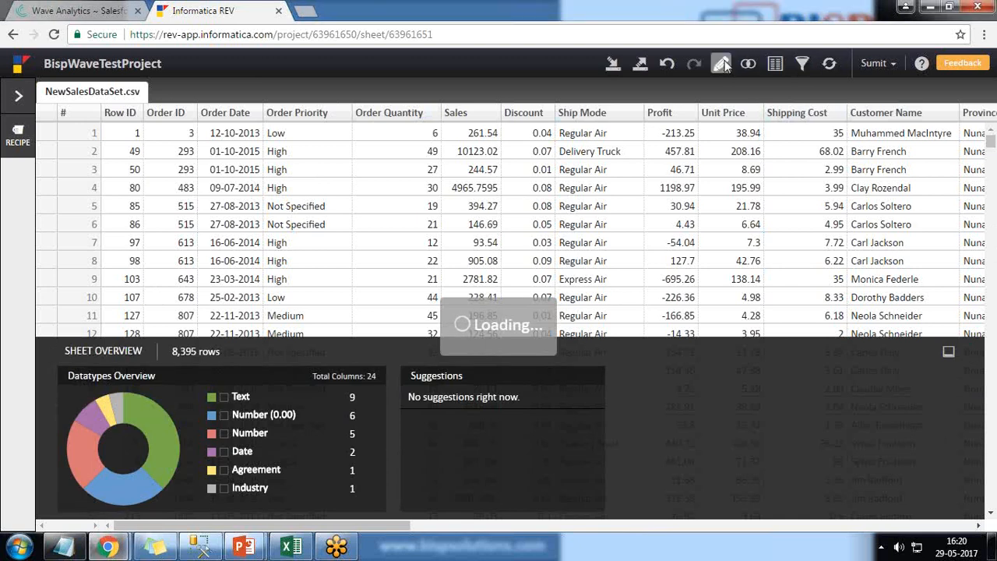
click(701, 154)
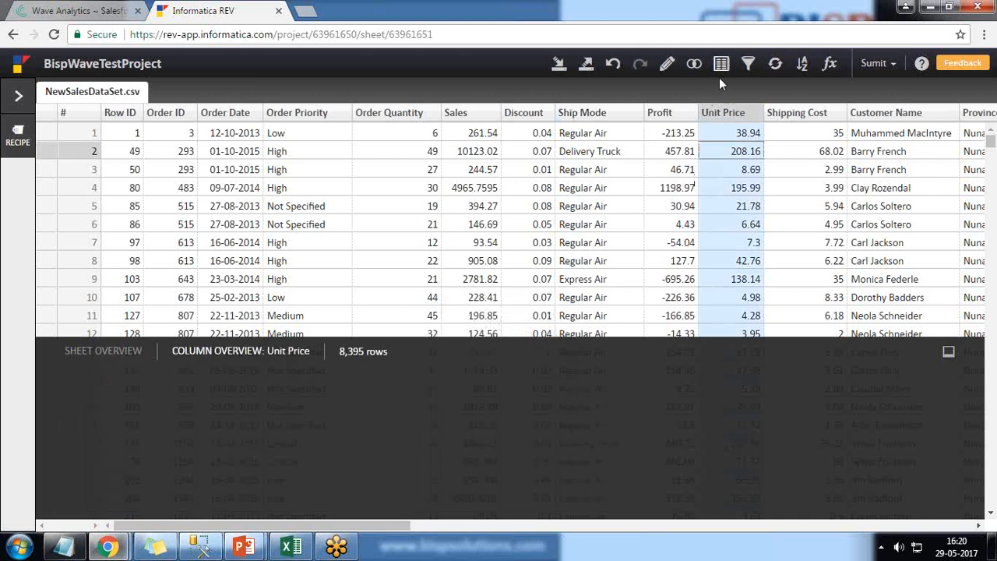
click(667, 64)
mouse_move(702, 303)
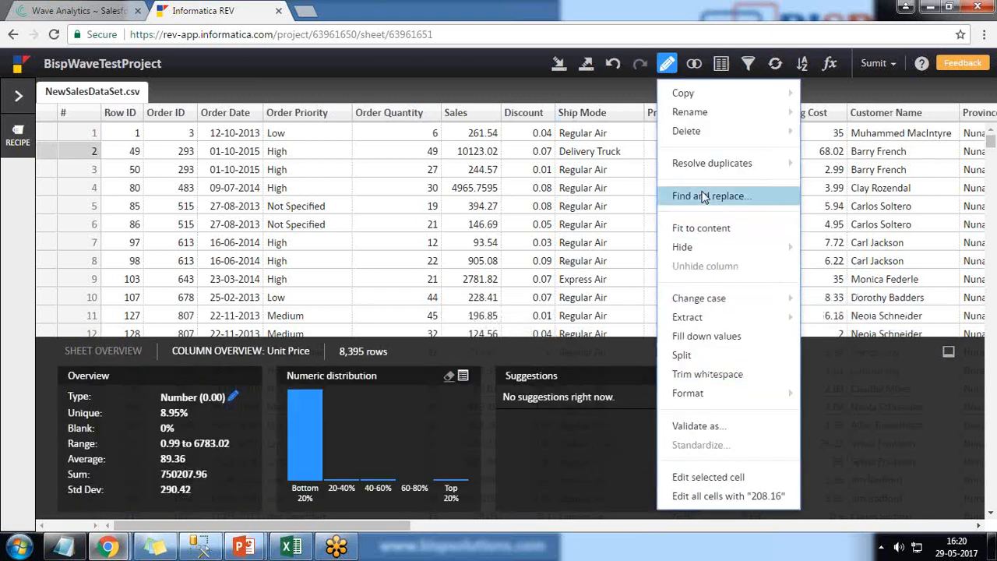
mouse_move(693, 254)
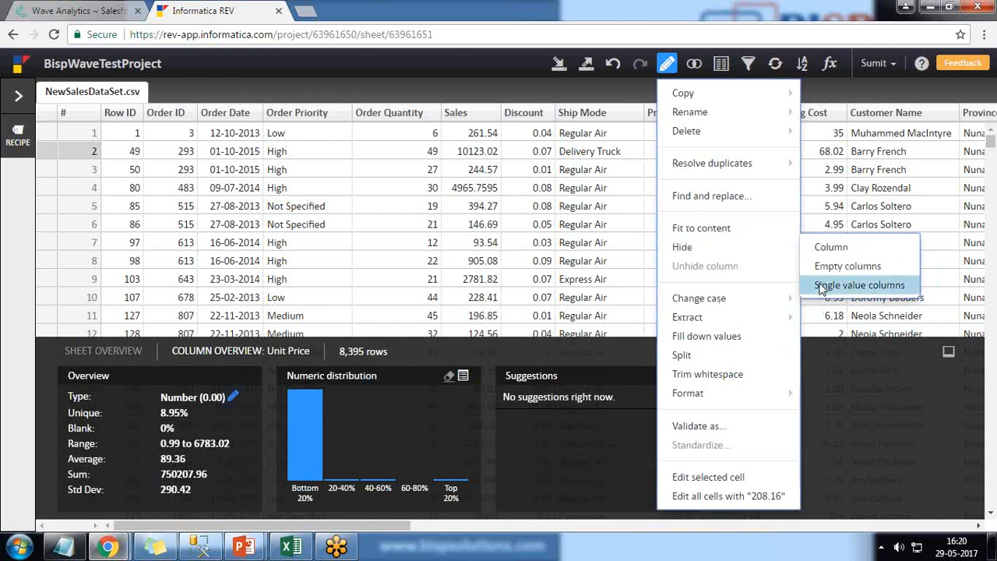
mouse_move(691, 322)
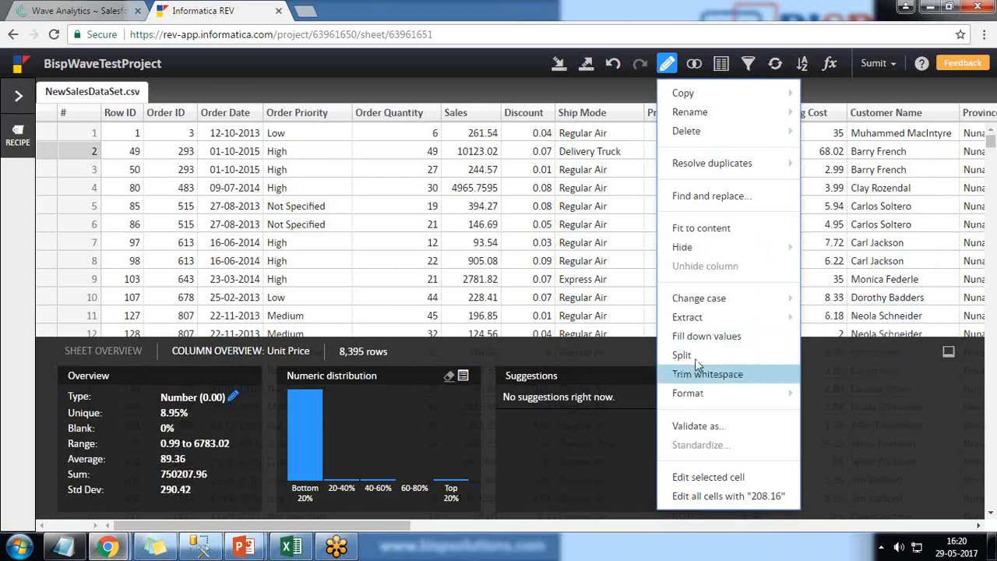
click(630, 229)
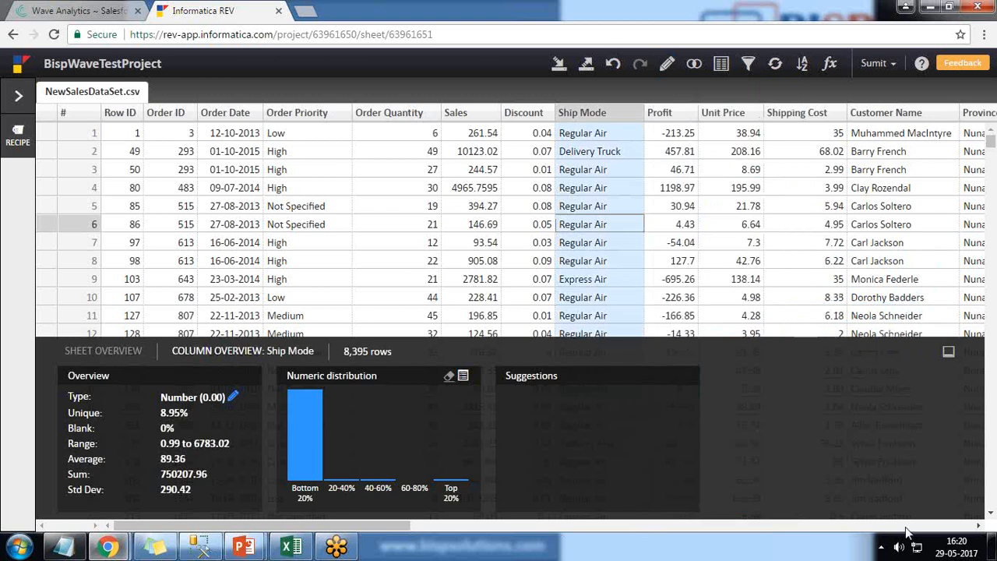
Split the Customer Name column into 2 columns on whitespace, and undo the split
click(981, 527)
click(981, 526)
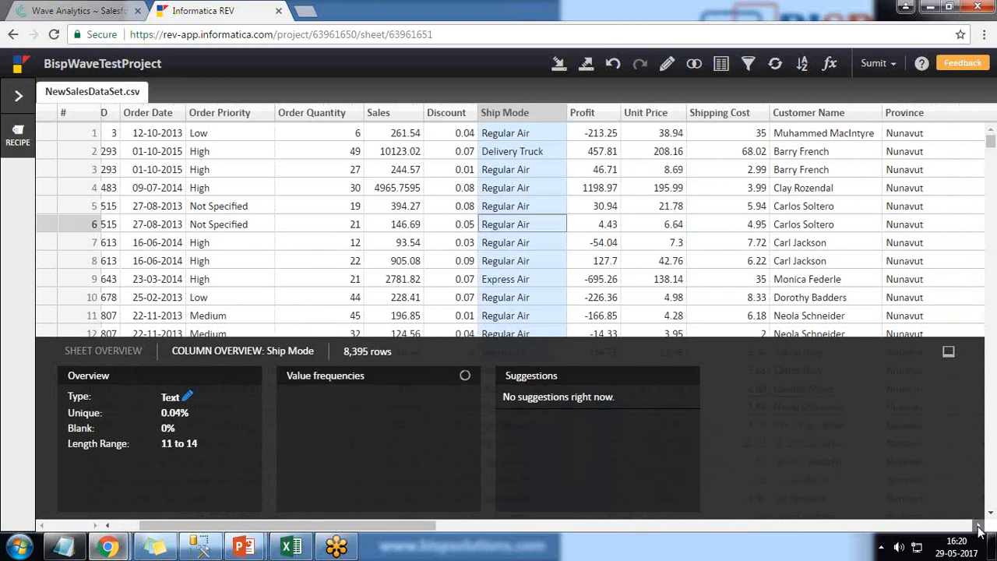
click(980, 527)
click(981, 526)
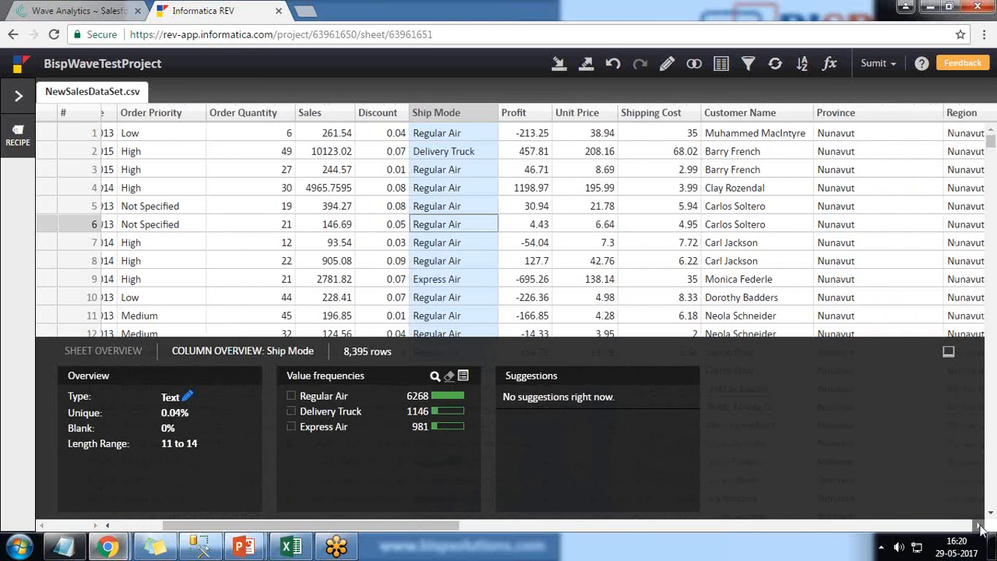
click(981, 527)
click(649, 115)
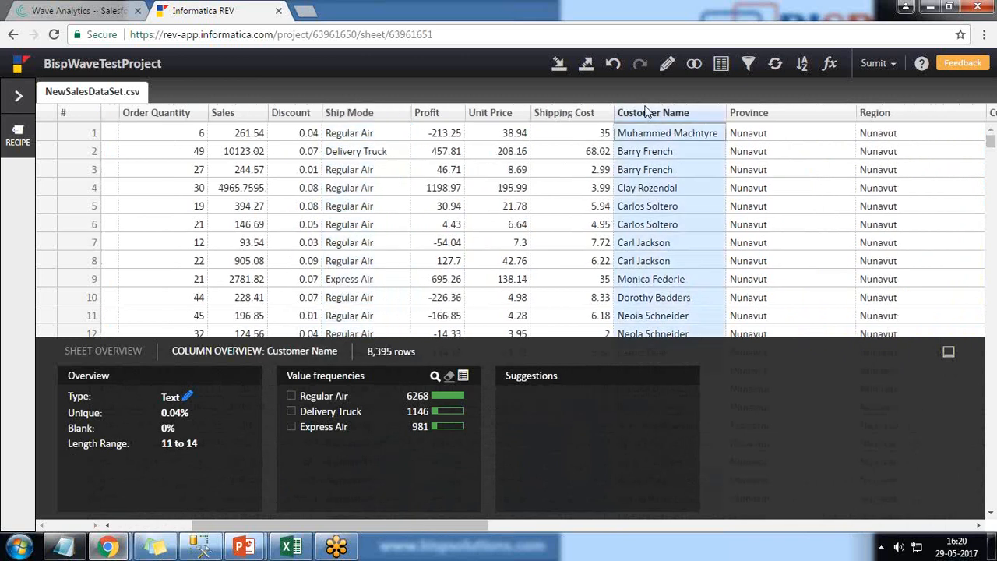
click(666, 64)
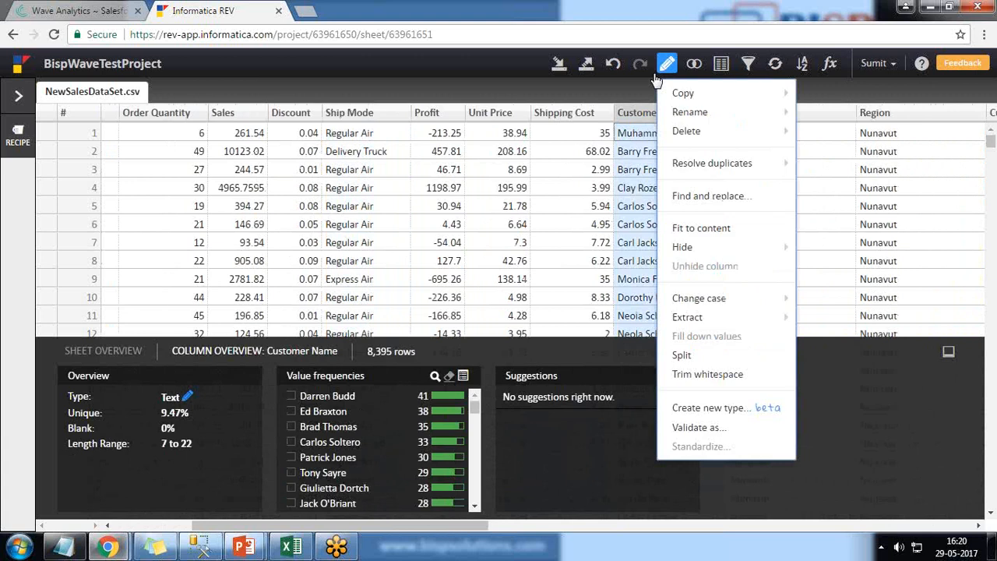
click(696, 358)
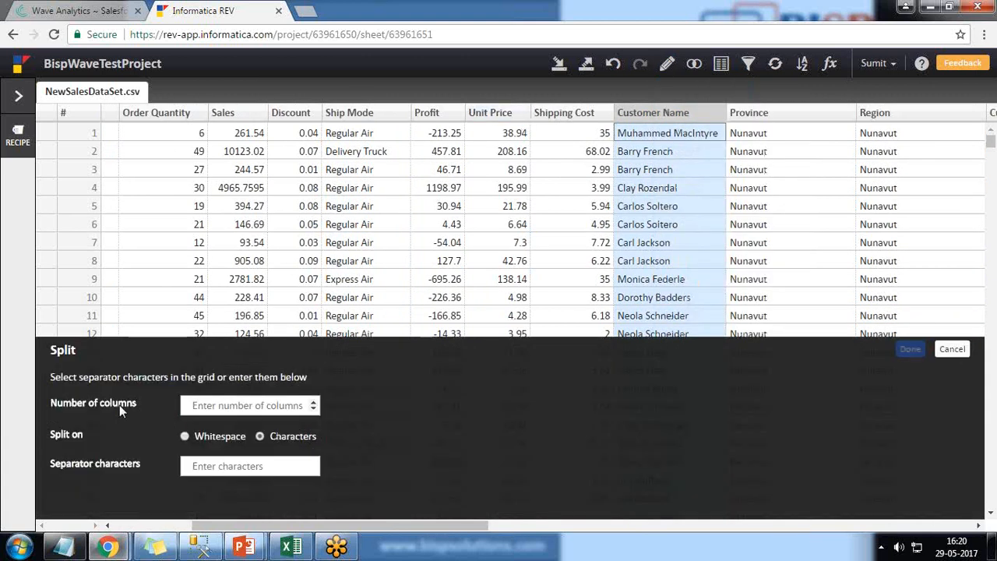
click(312, 401)
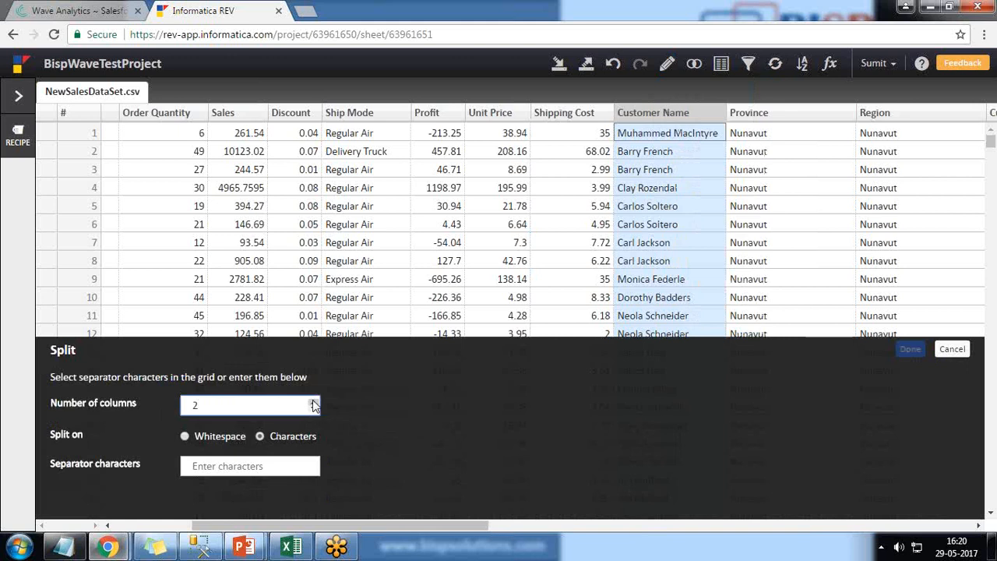
click(185, 437)
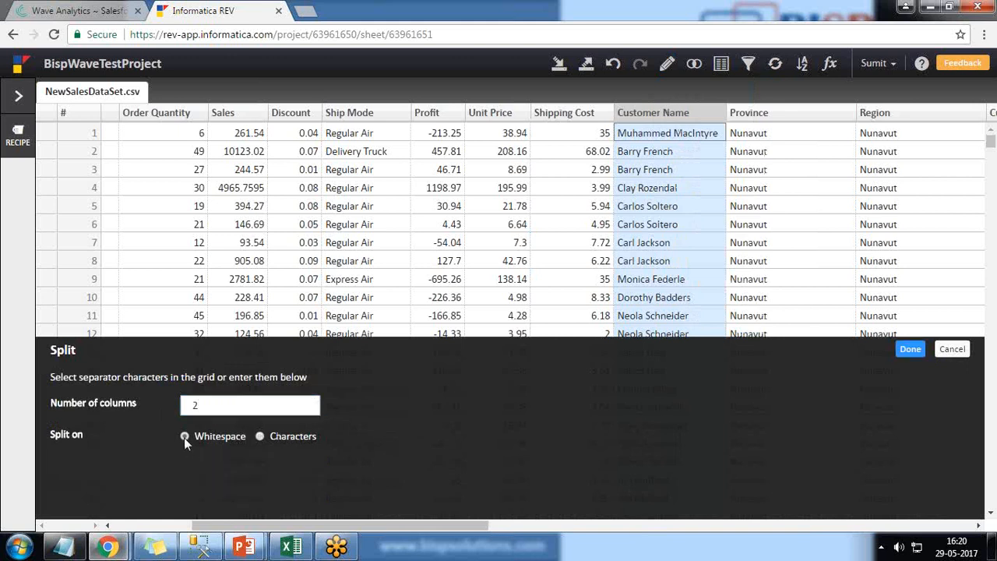
click(910, 350)
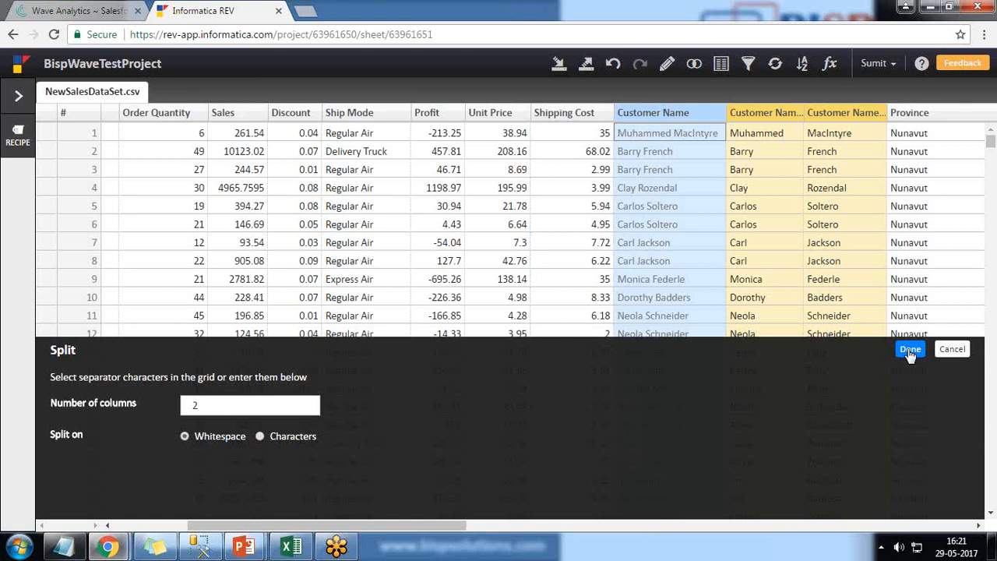
click(910, 351)
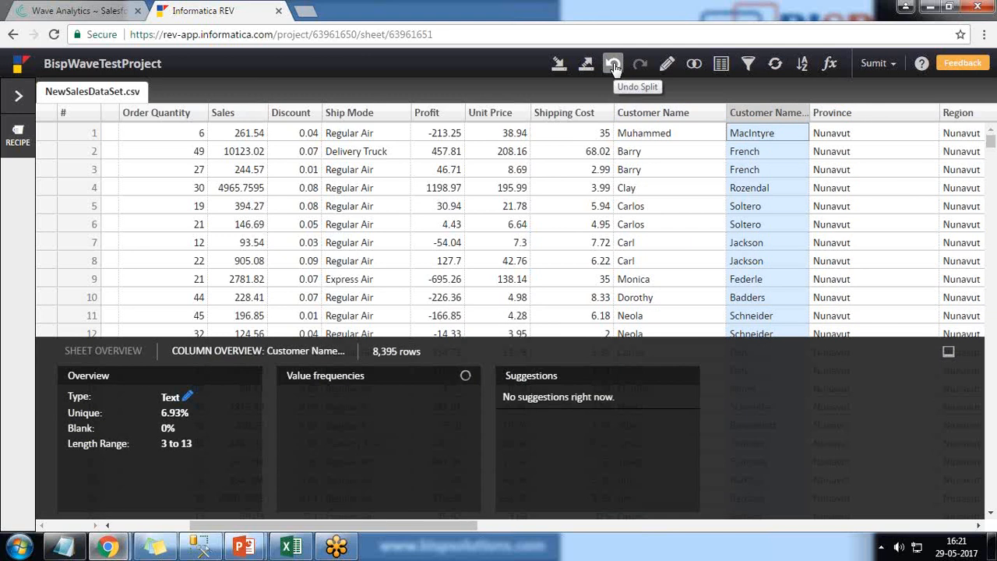
click(614, 67)
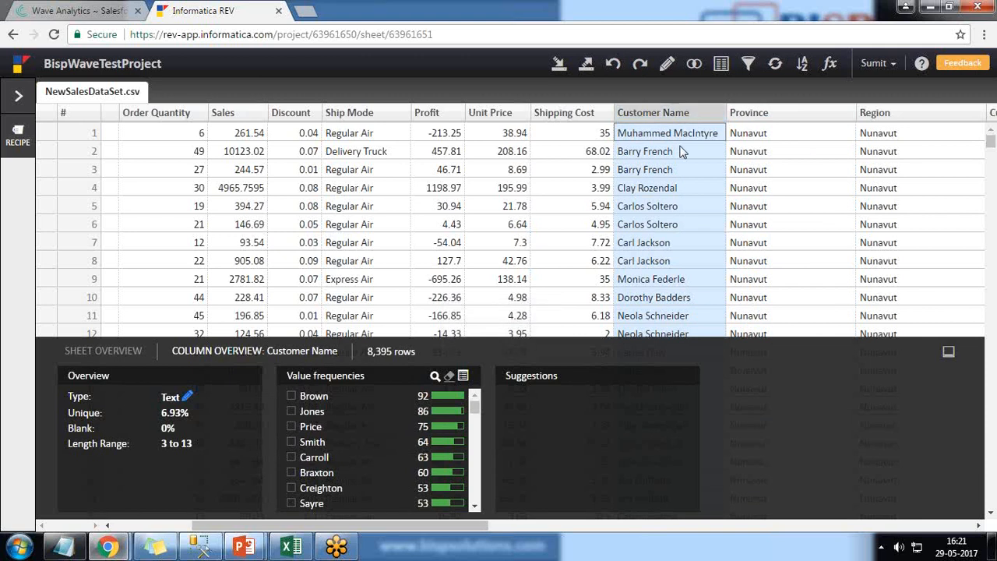
click(667, 63)
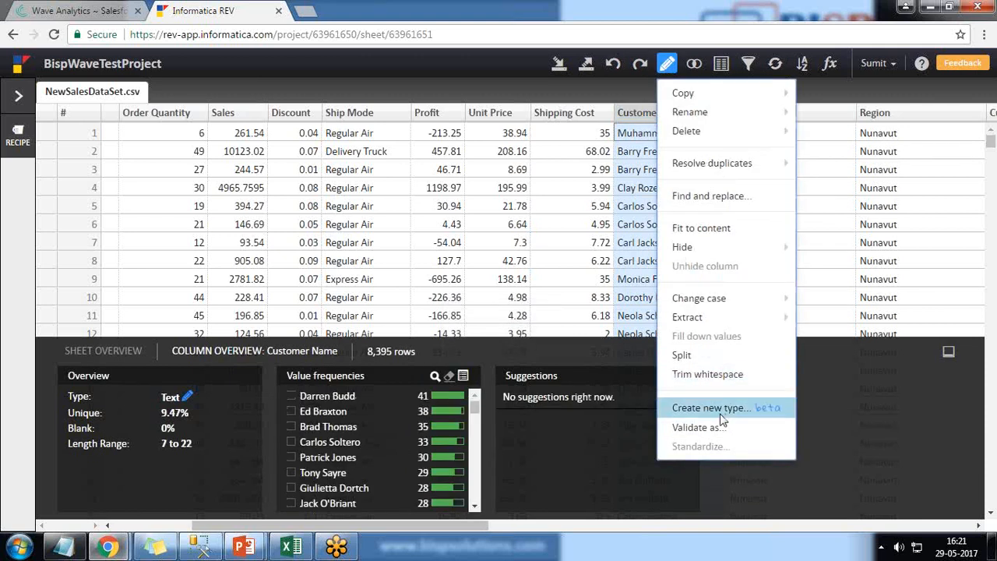
click(724, 68)
click(722, 64)
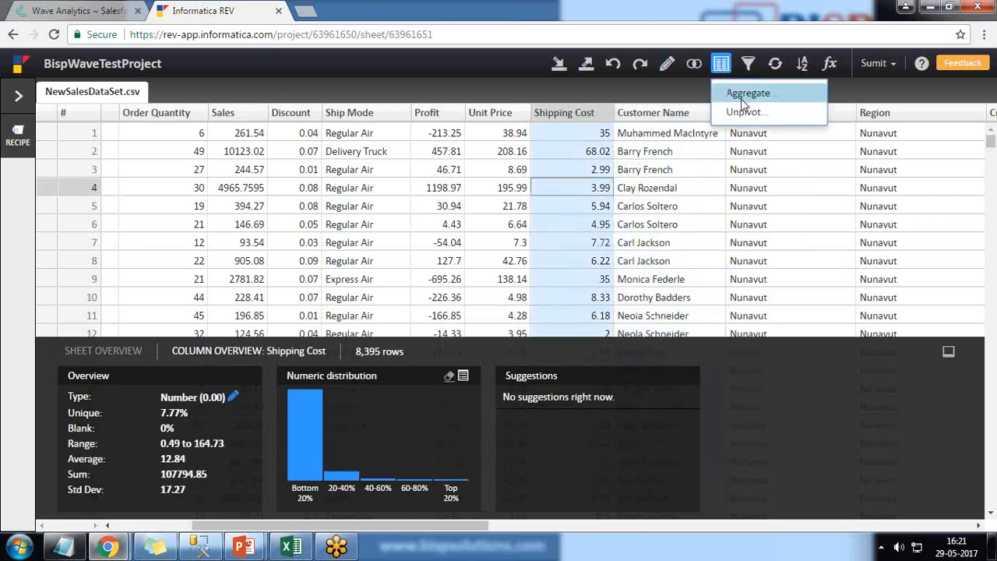
click(748, 63)
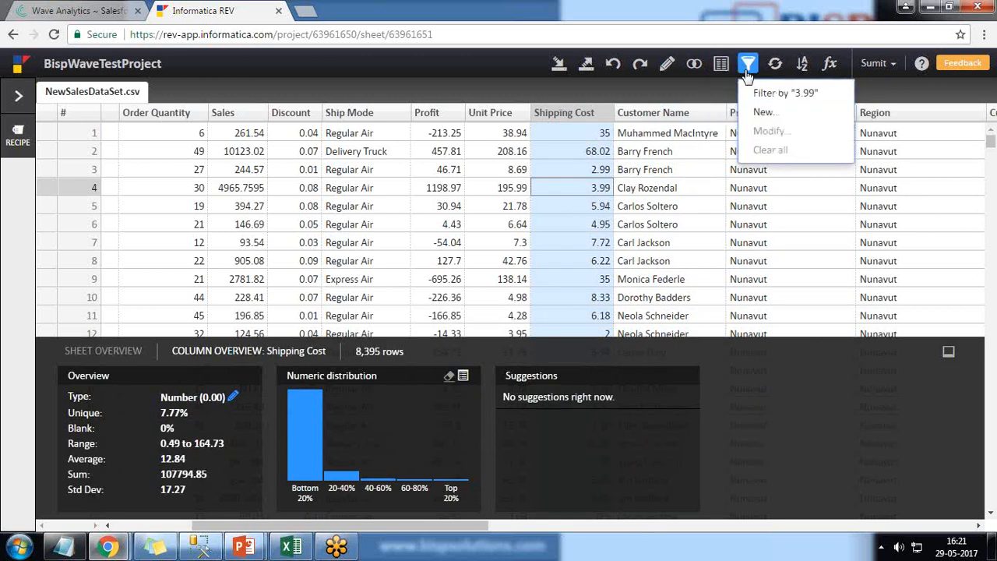
click(578, 186)
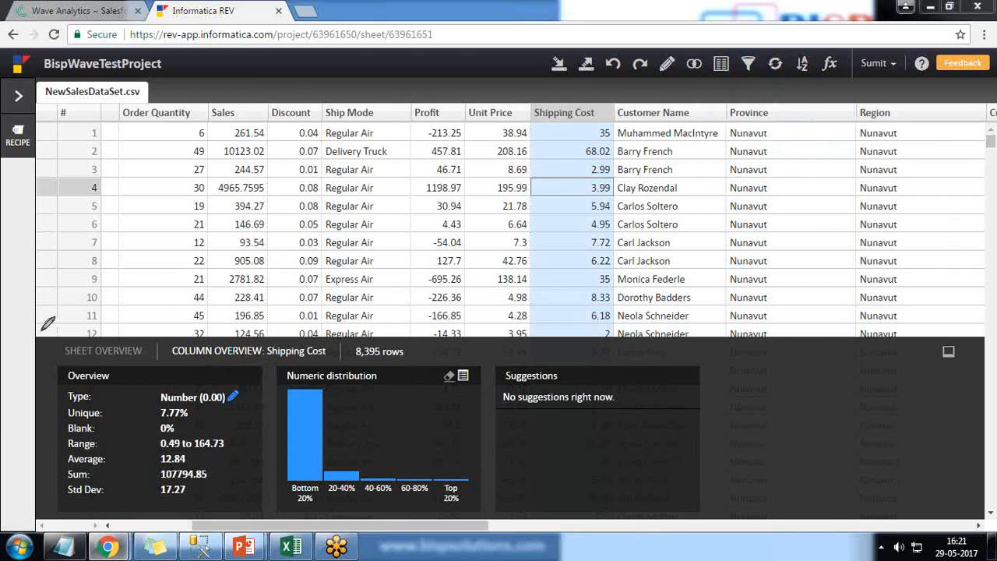
mouse_move(42, 330)
mouse_down()
mouse_move(43, 463)
mouse_move(311, 526)
mouse_move(724, 425)
mouse_move(251, 334)
mouse_move(50, 320)
mouse_up()
click(949, 322)
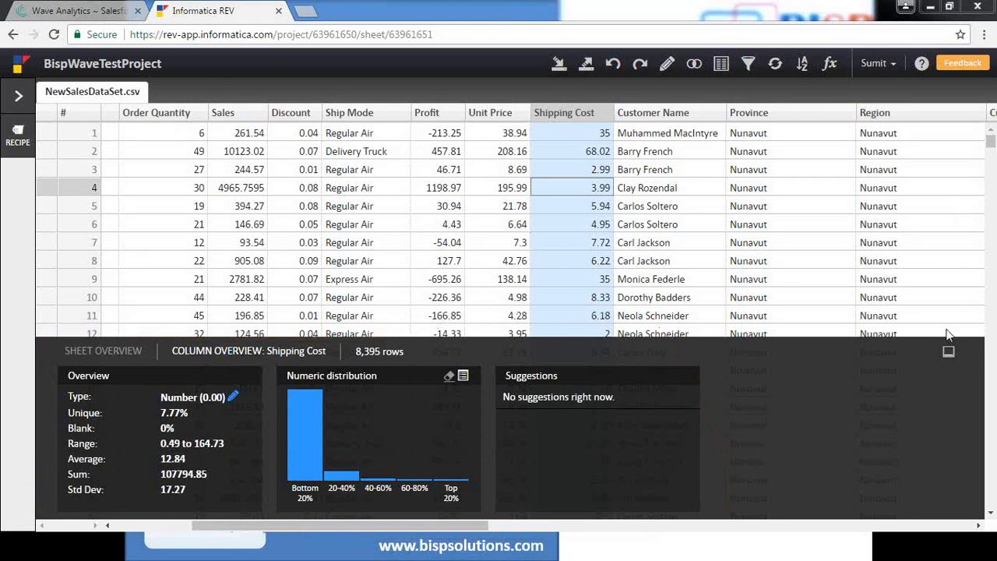
Inspect the Unit Price column overview, then filter the sheet to one customer from the Customer Name value frequencies and clear that filter
click(498, 112)
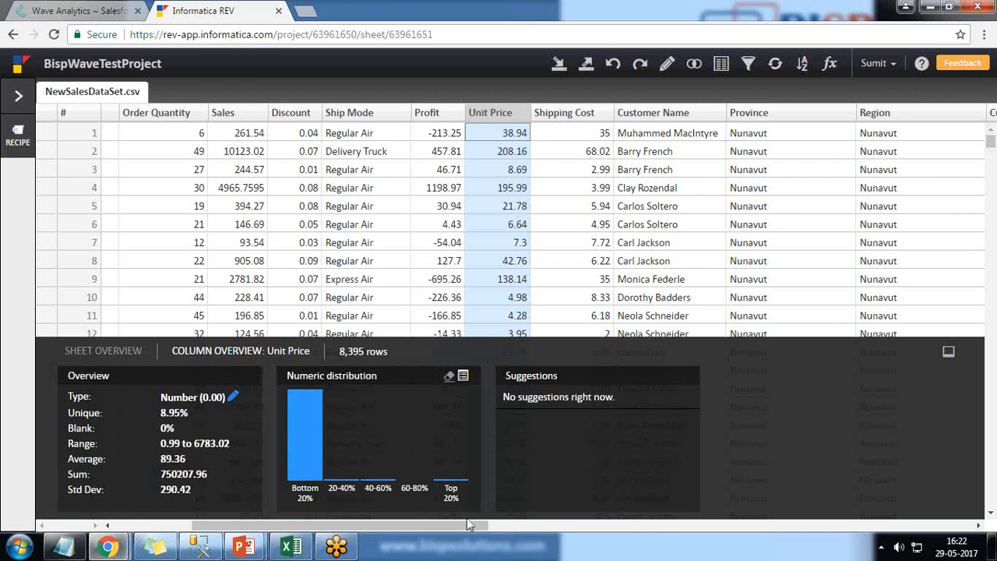
click(659, 116)
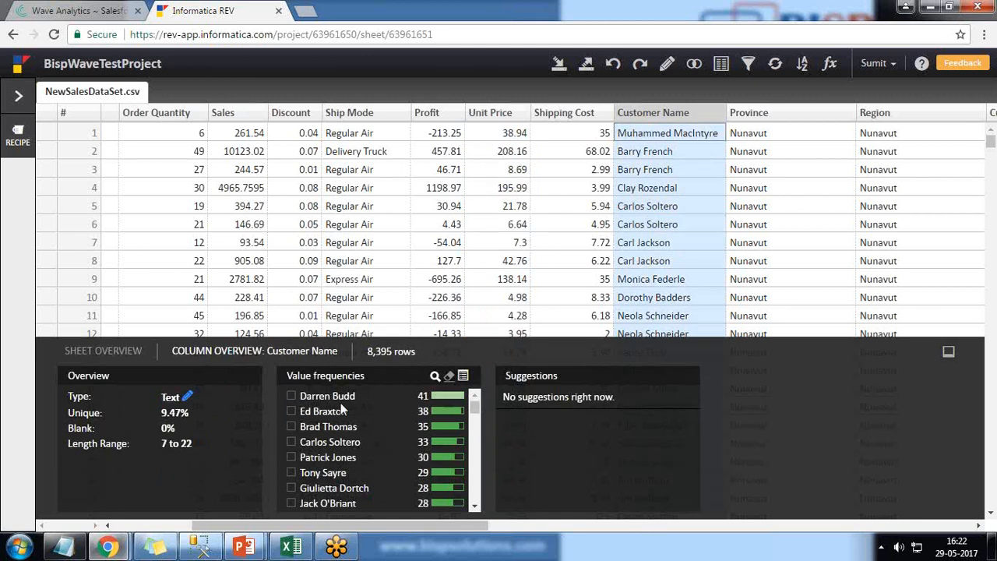
scroll(289, 402, down, 1)
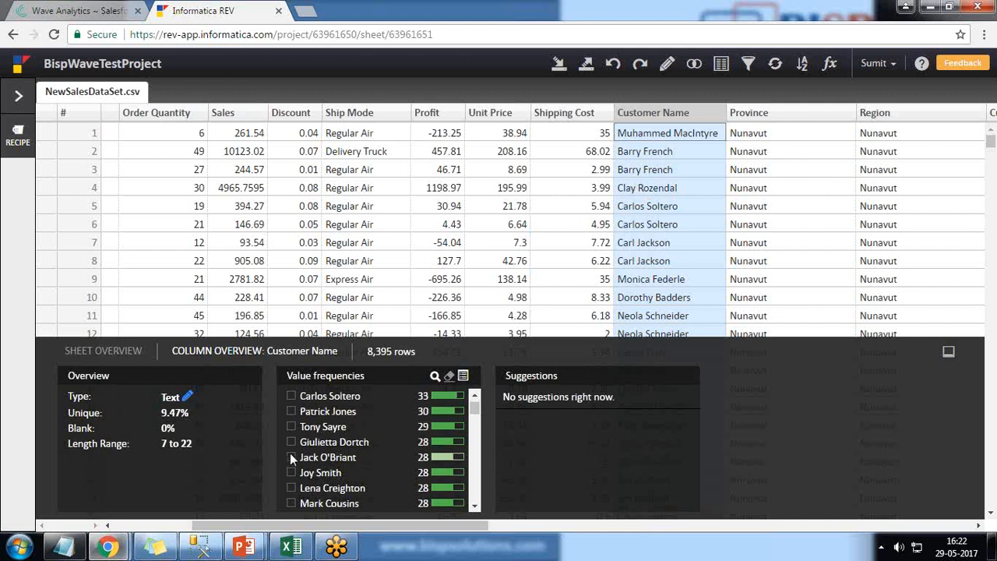
click(290, 457)
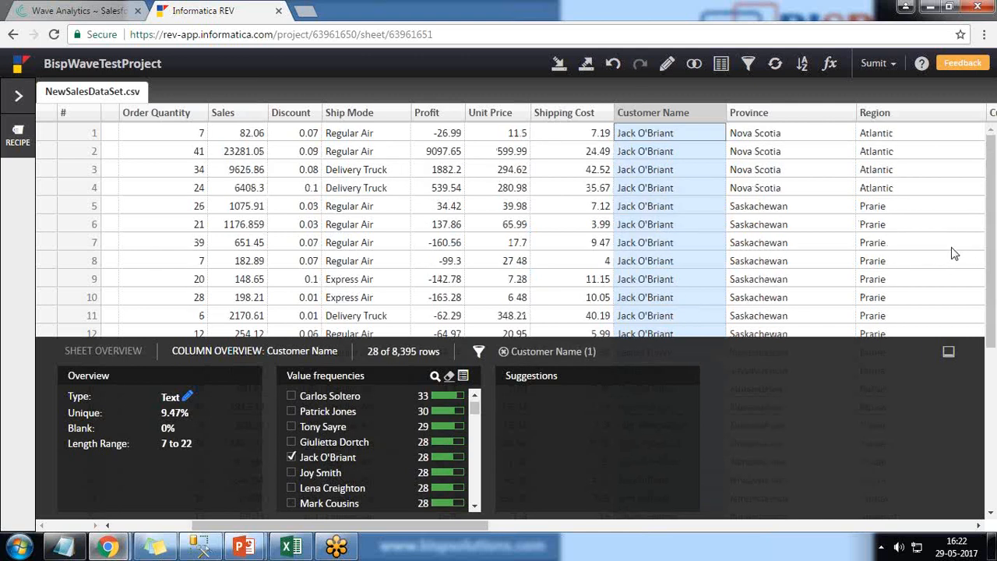
scroll(642, 260, down, 5)
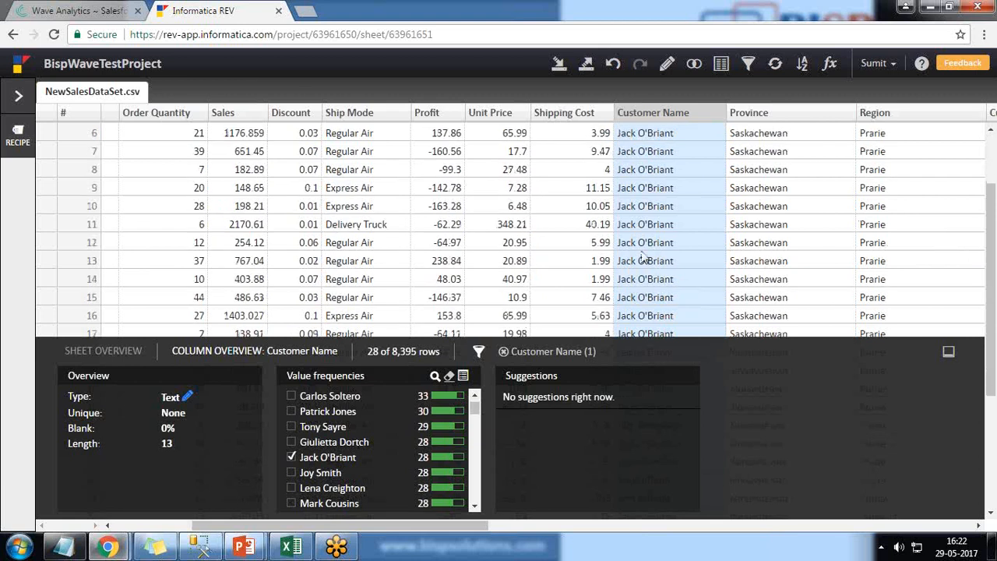
scroll(642, 257, up, 3)
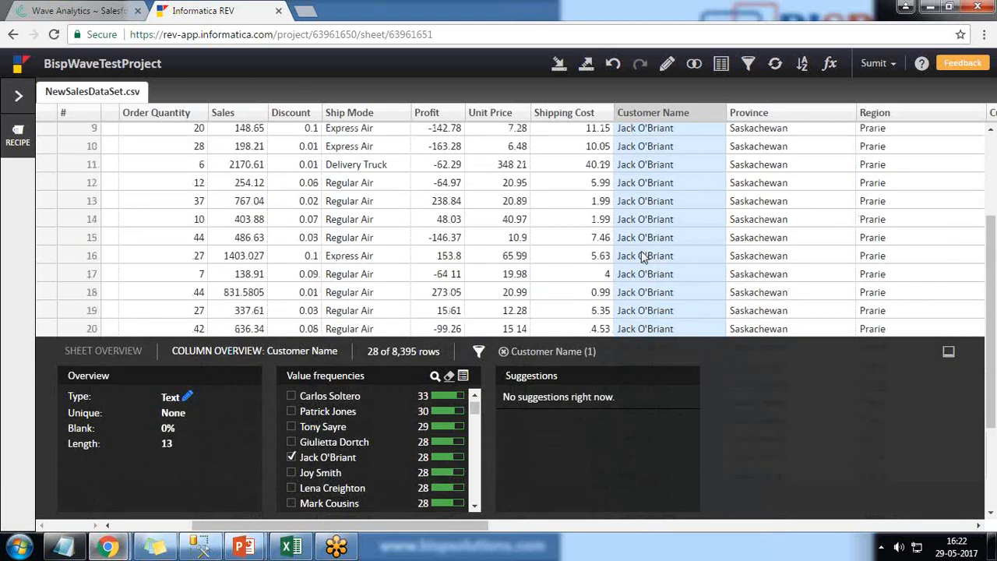
click(291, 458)
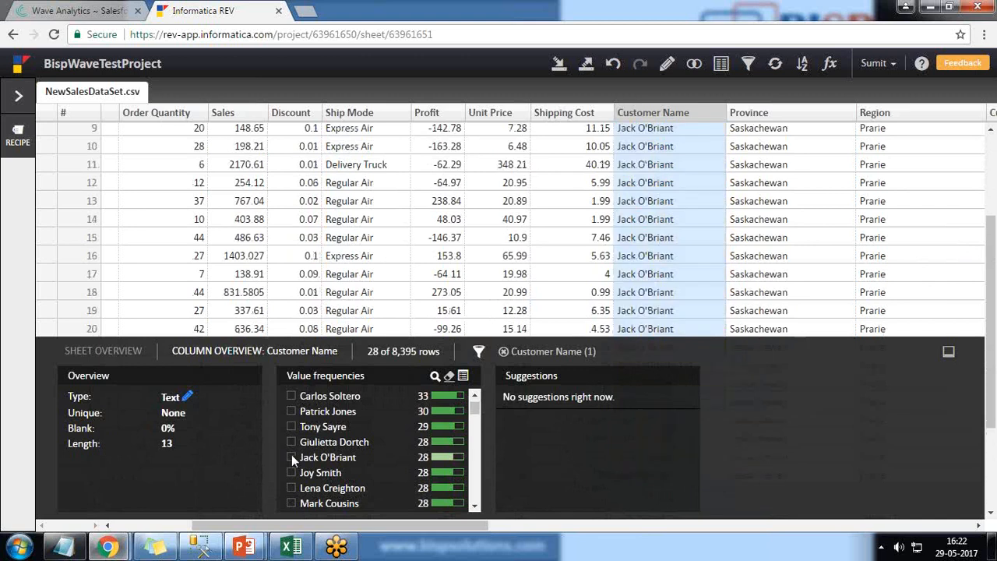
Review the actions recorded in the project's recipe, and close the recipe
click(17, 140)
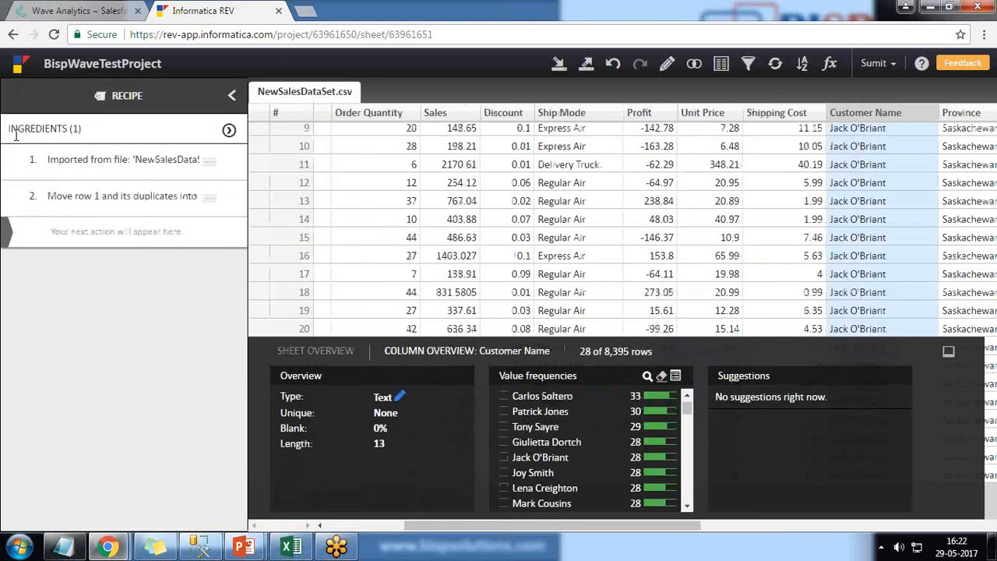
click(232, 98)
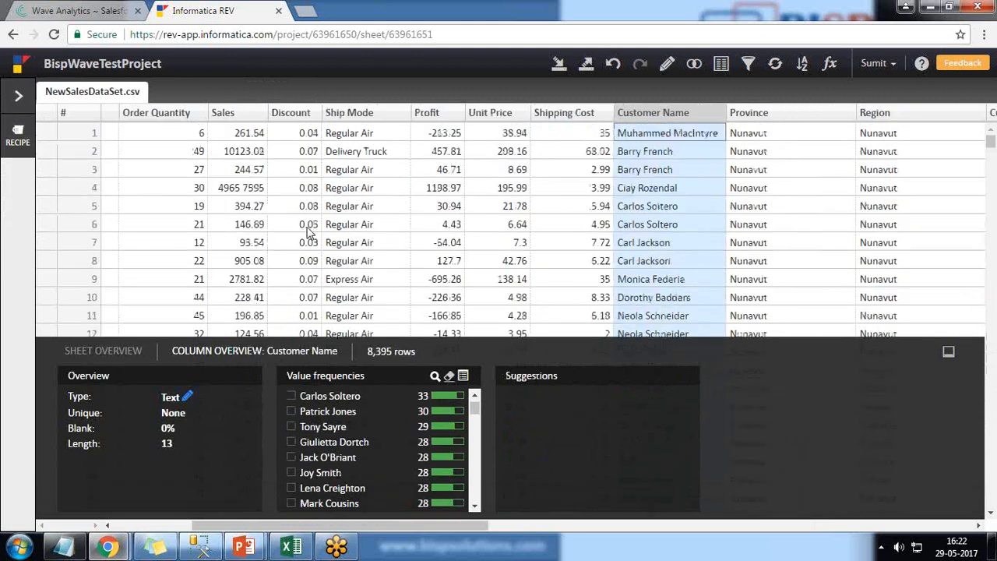
click(483, 143)
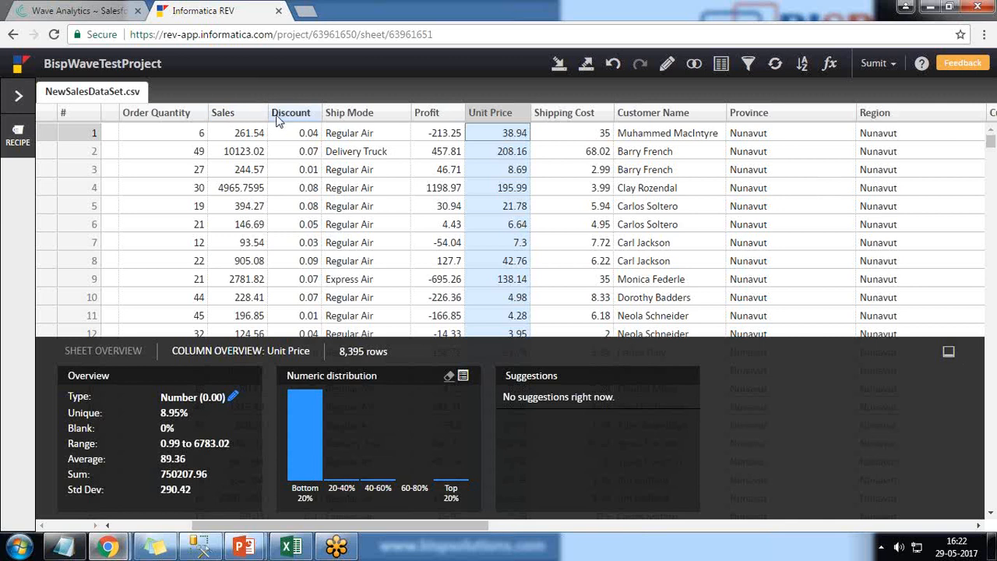
click(667, 63)
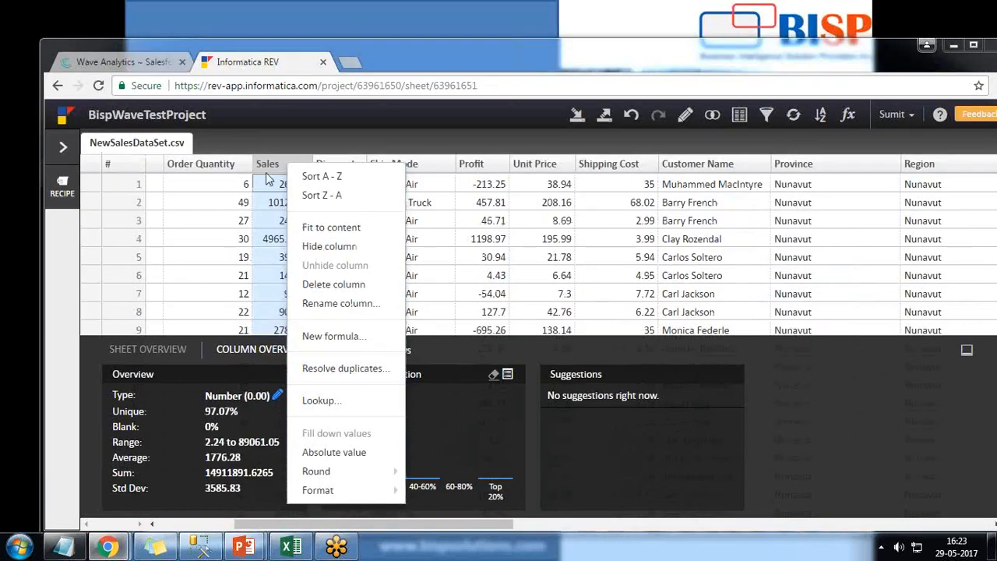
Start a new formula column from the Sales column, with the formula Sales*20/100
click(267, 167)
click(267, 168)
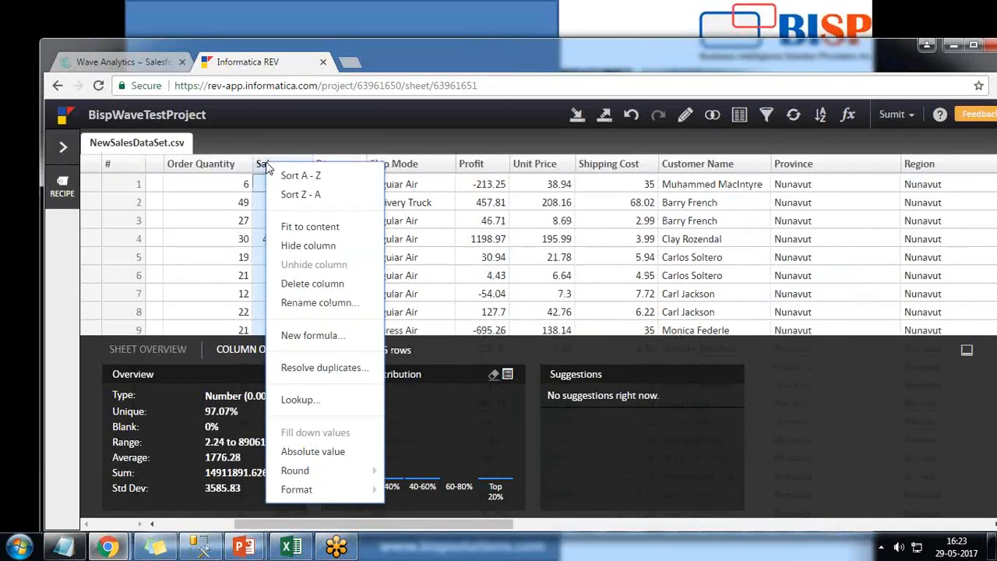
click(304, 337)
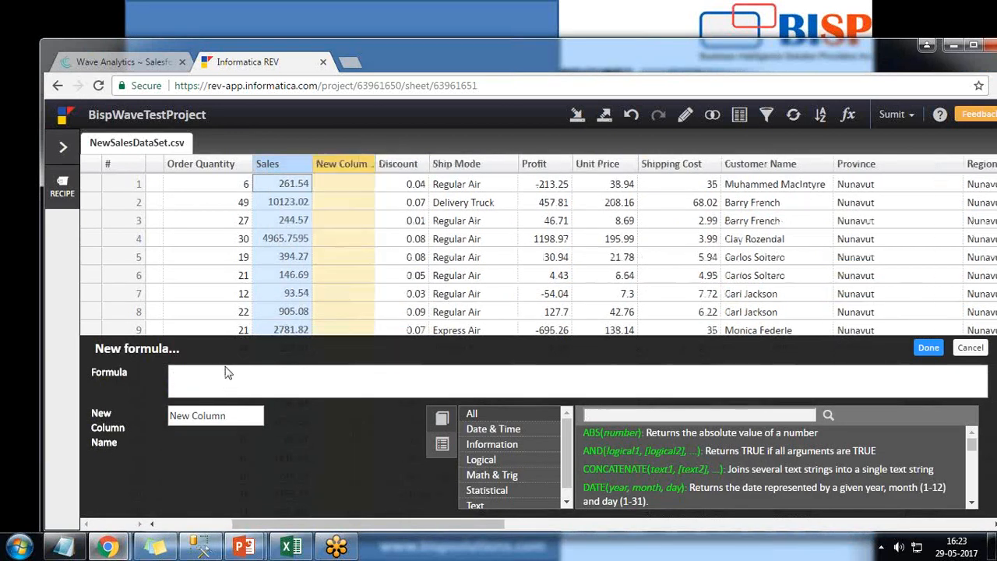
text(Sales)
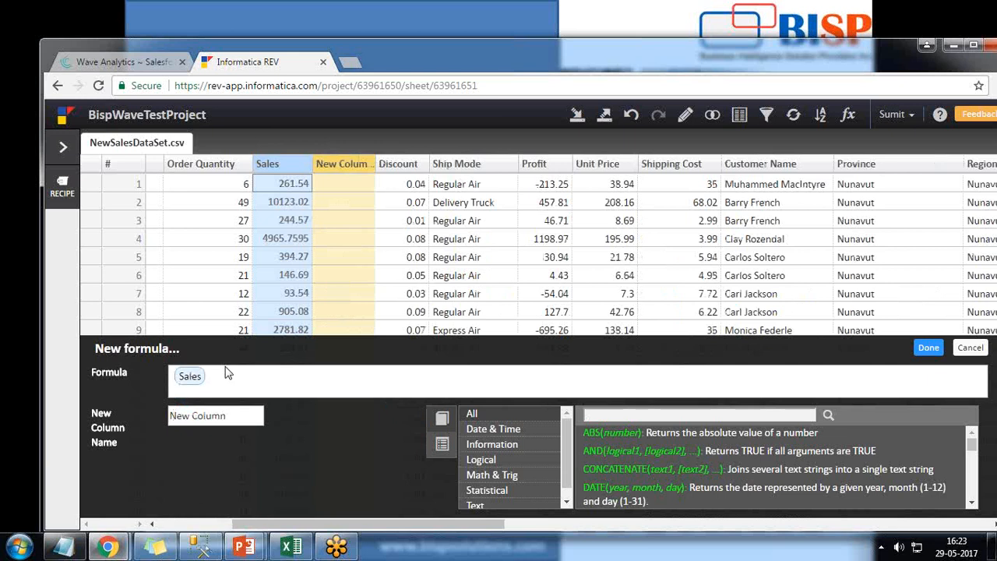
text(*20)
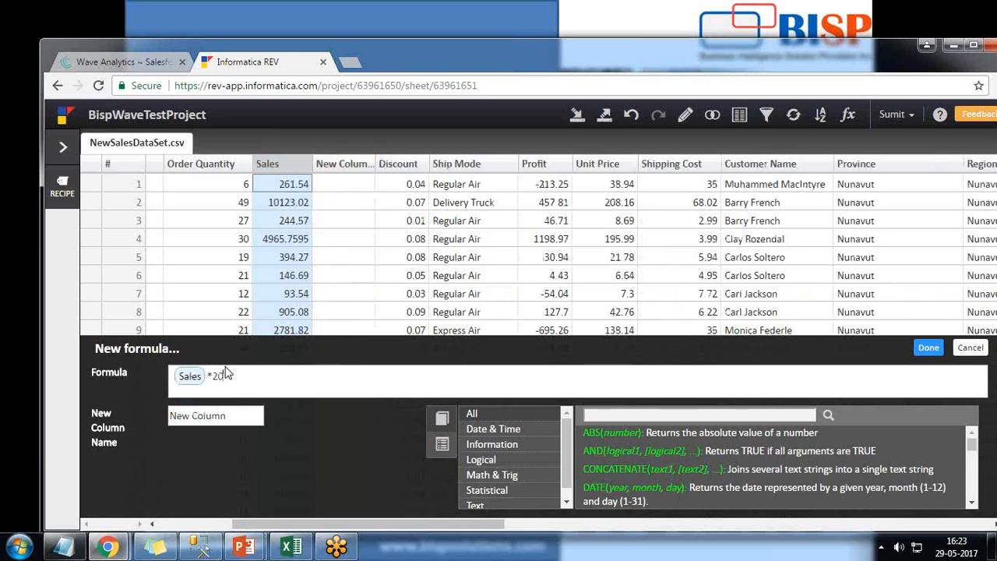
text(/100)
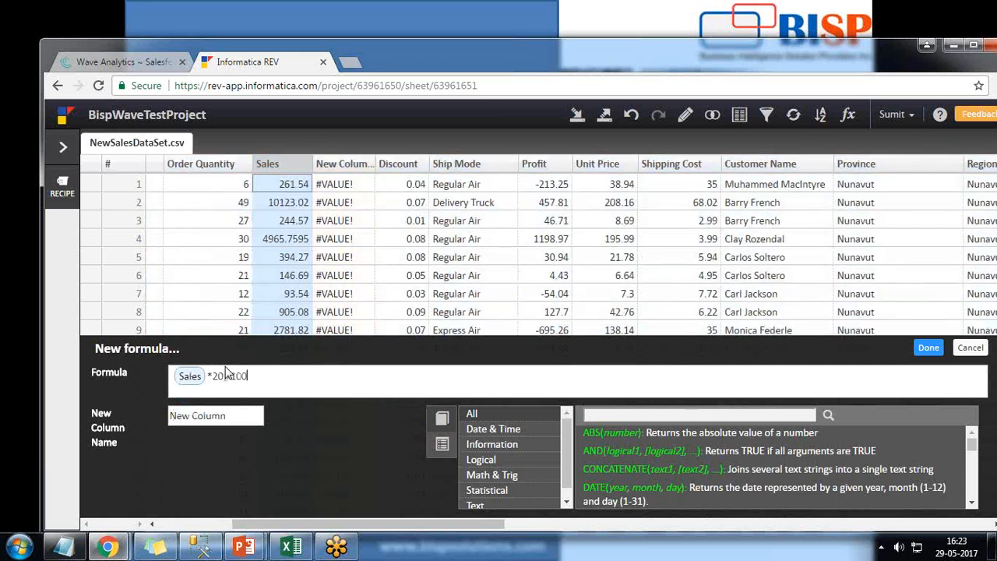
key(Home)
text(()
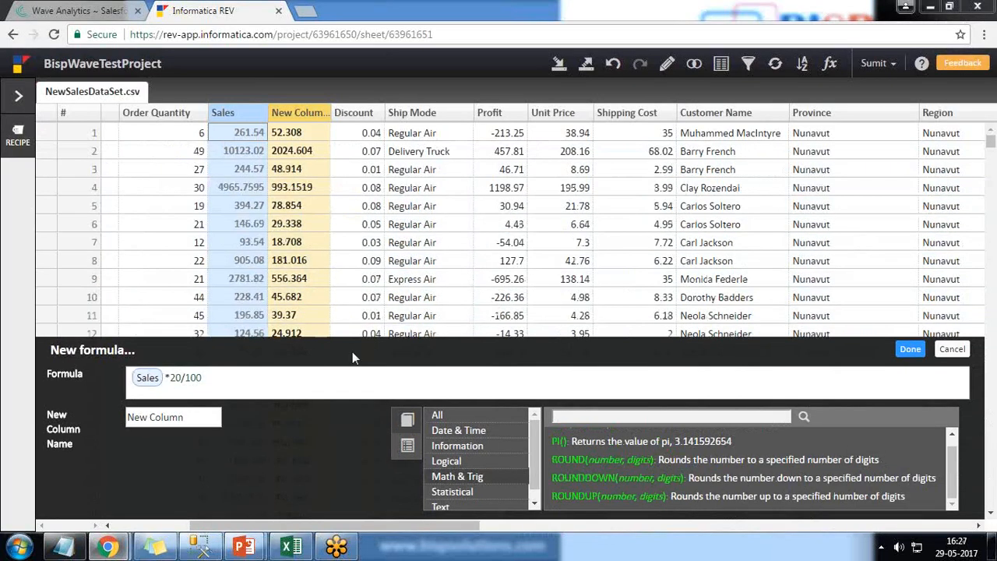
Name the new formula column Tax Calculated and add it to the sheet
drag(221, 380, 112, 381)
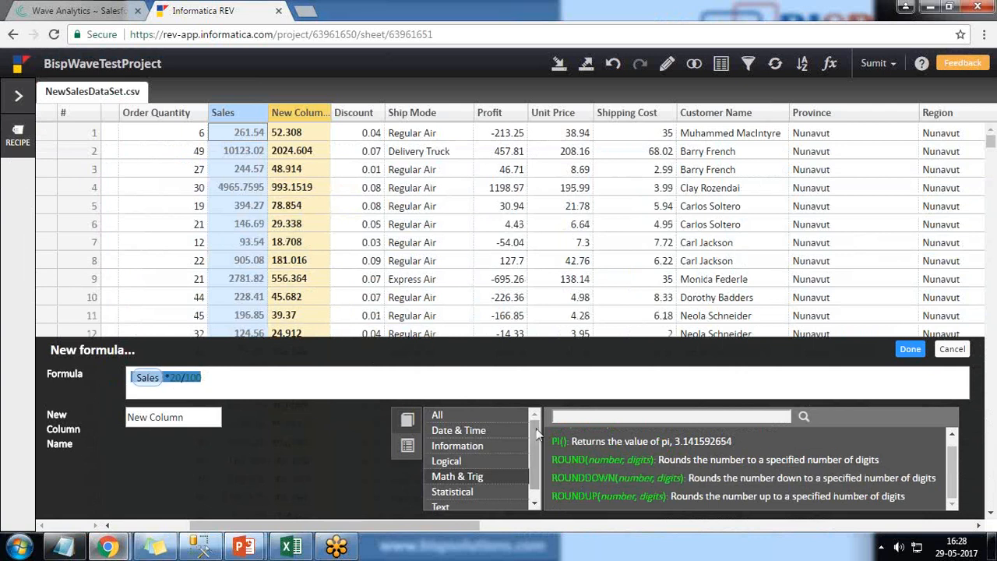
drag(537, 436, 535, 452)
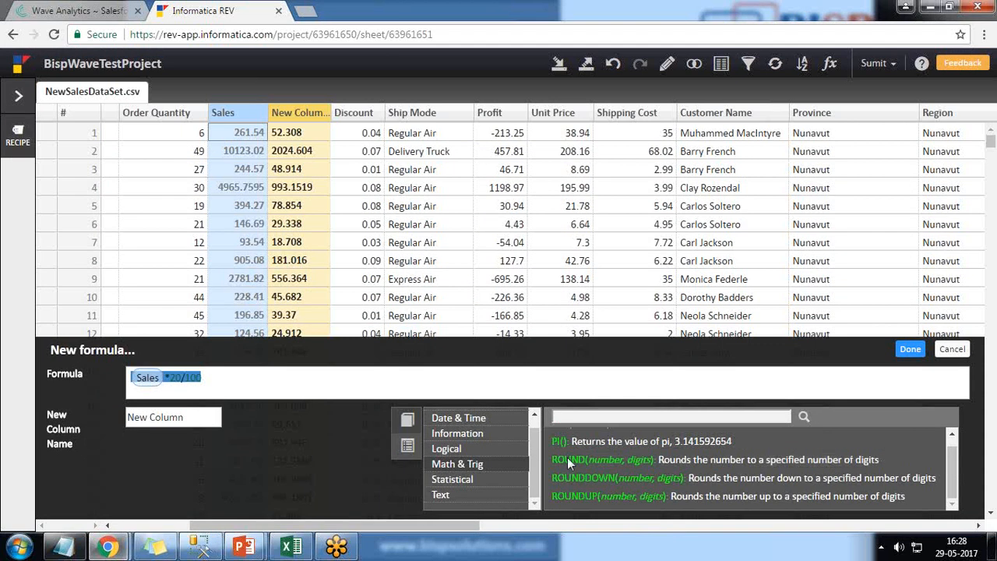
scroll(473, 460, up, 1)
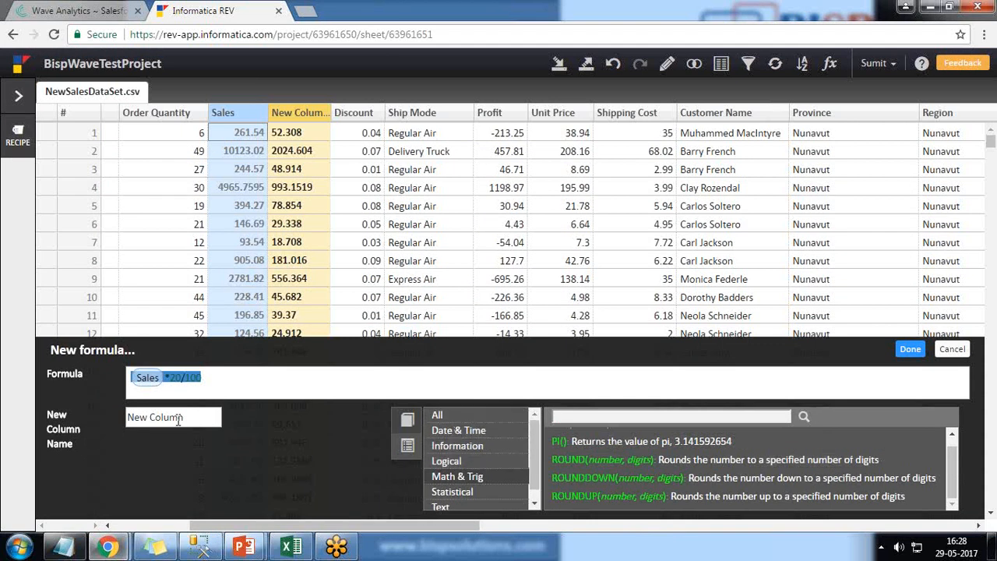
drag(185, 418, 82, 411)
text(Tax)
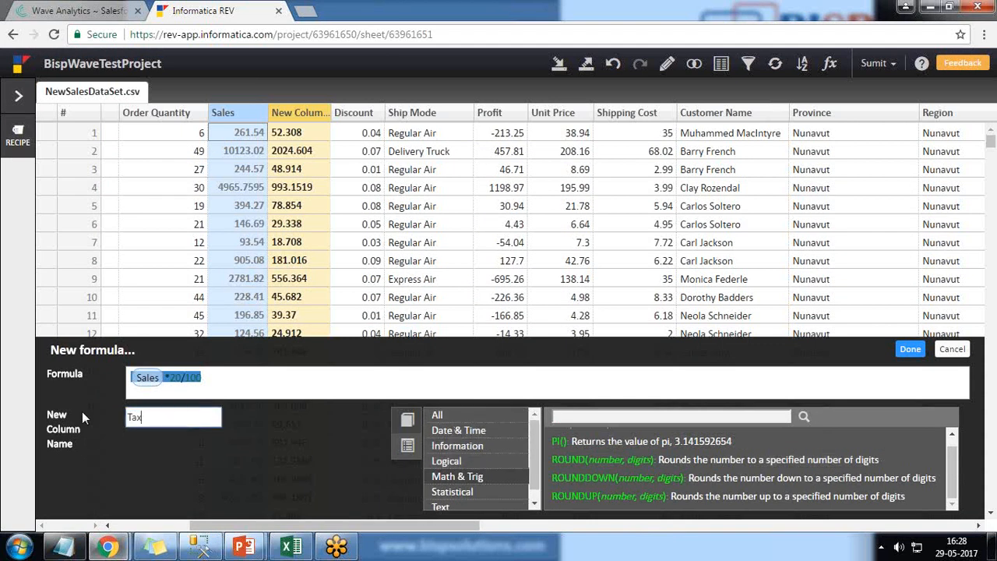
text( Calculated)
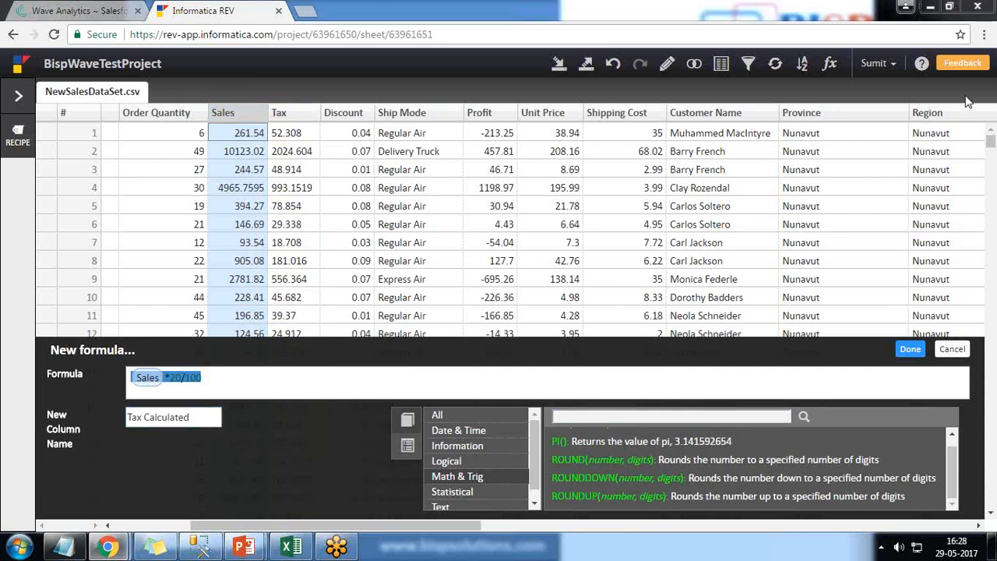
click(908, 351)
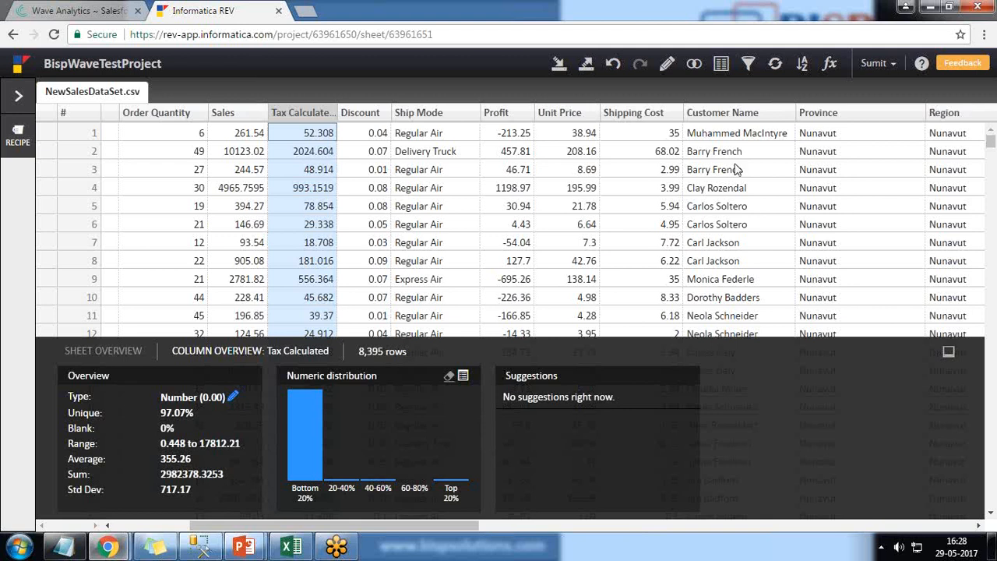
Start exporting the sheet to Salesforce Analytics and select the existing Salesforce Wave connection
click(586, 65)
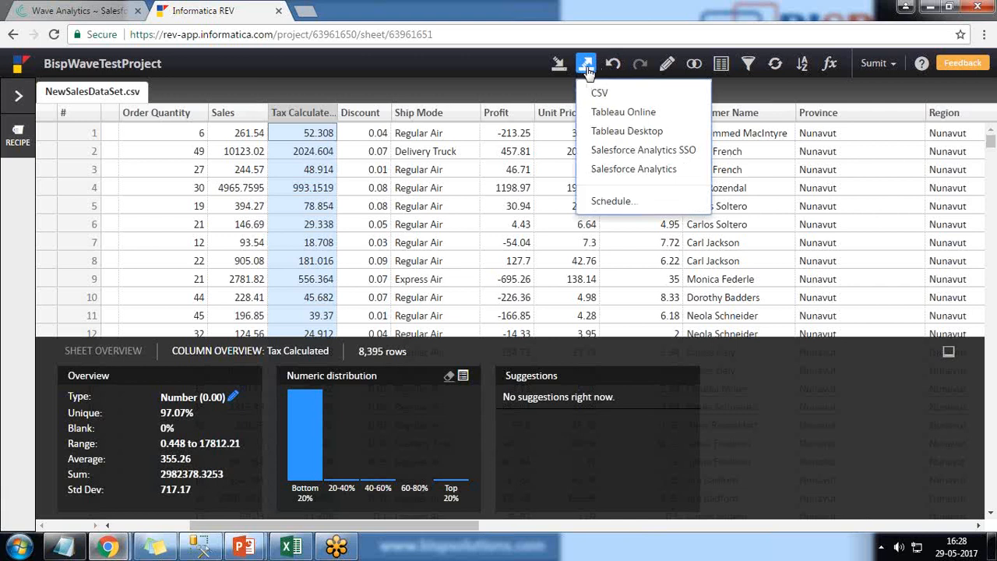
click(624, 175)
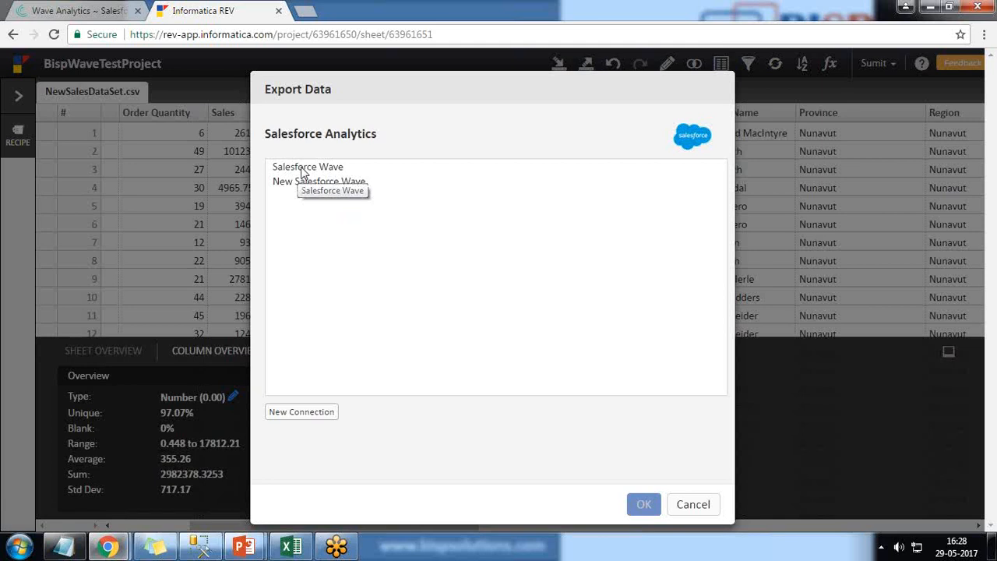
click(301, 168)
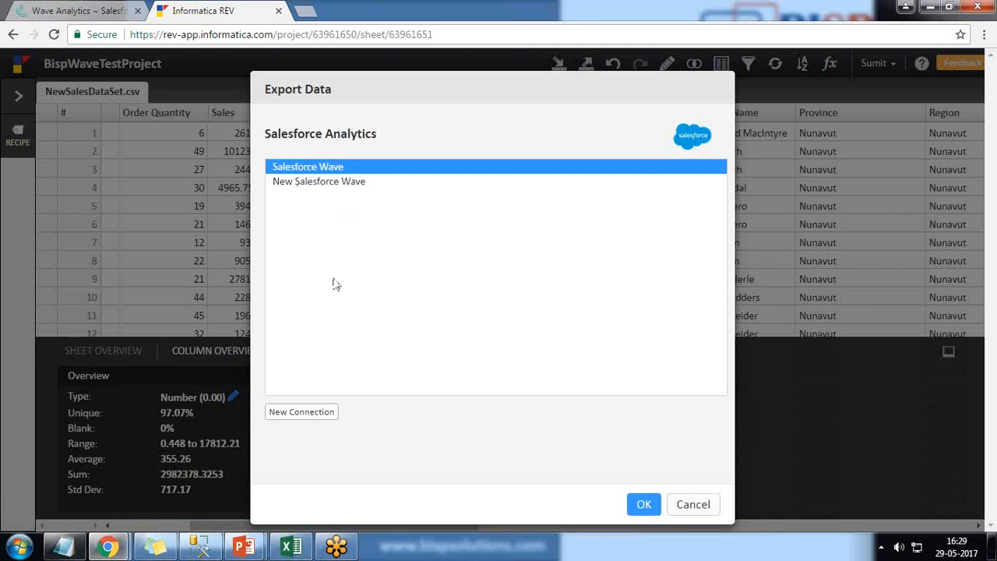
Look through the name, username, password and security token fields of a new Salesforce connection, and cancel creating it
click(310, 412)
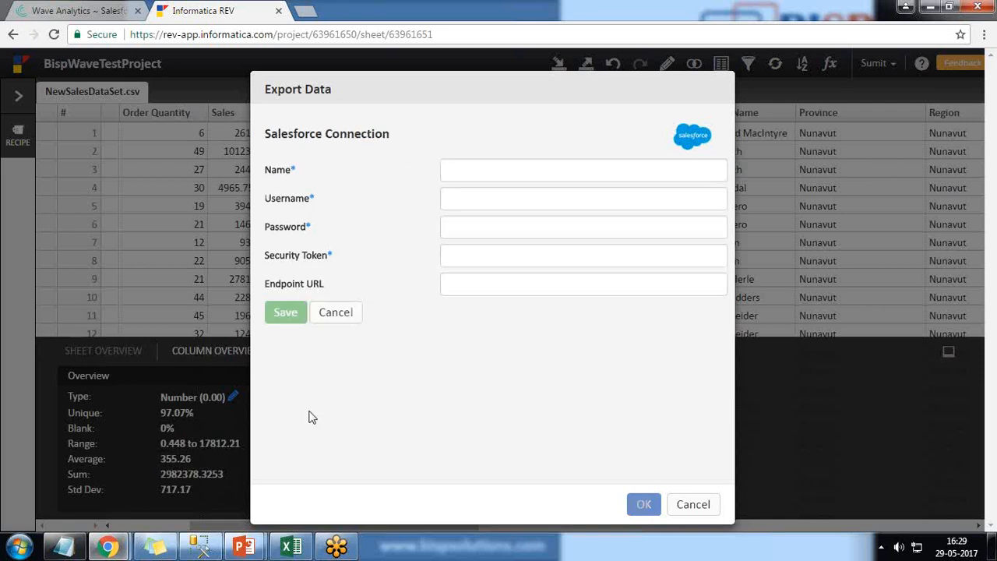
click(459, 169)
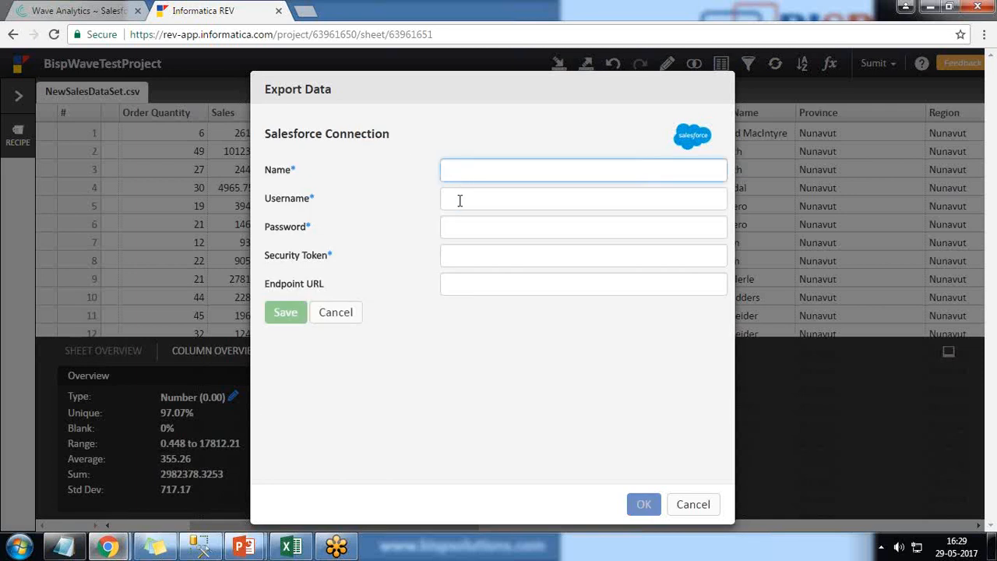
click(459, 201)
click(457, 227)
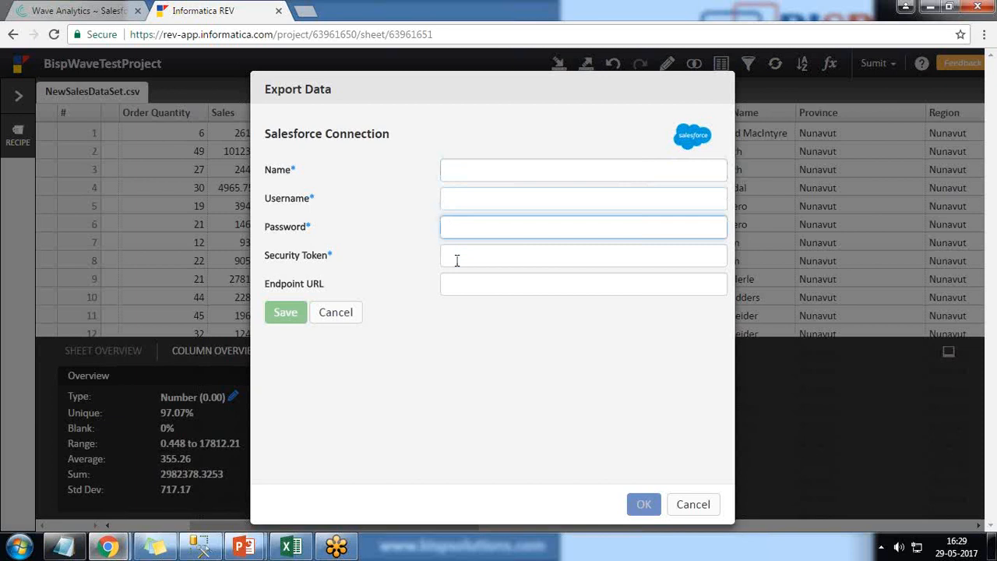
click(457, 257)
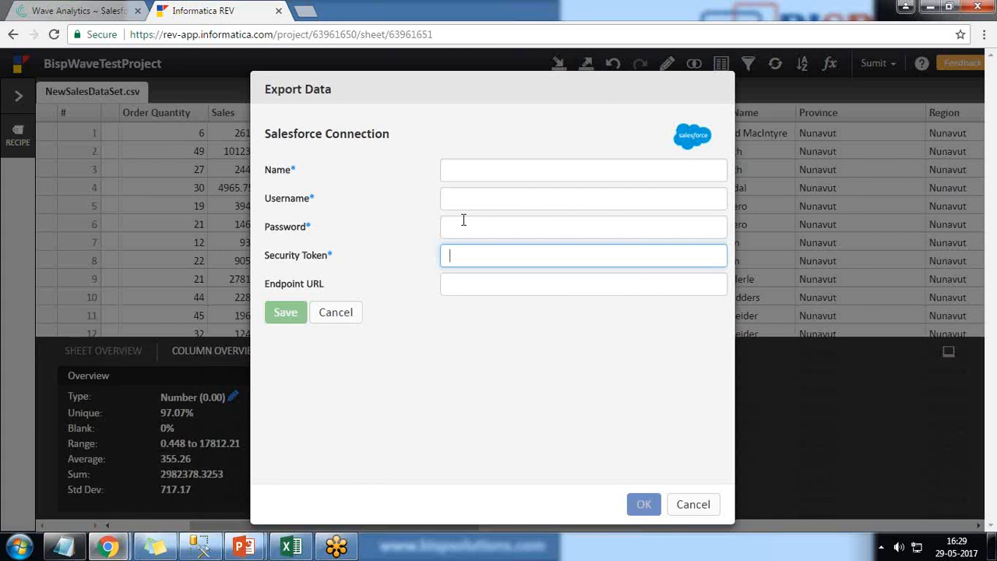
click(336, 312)
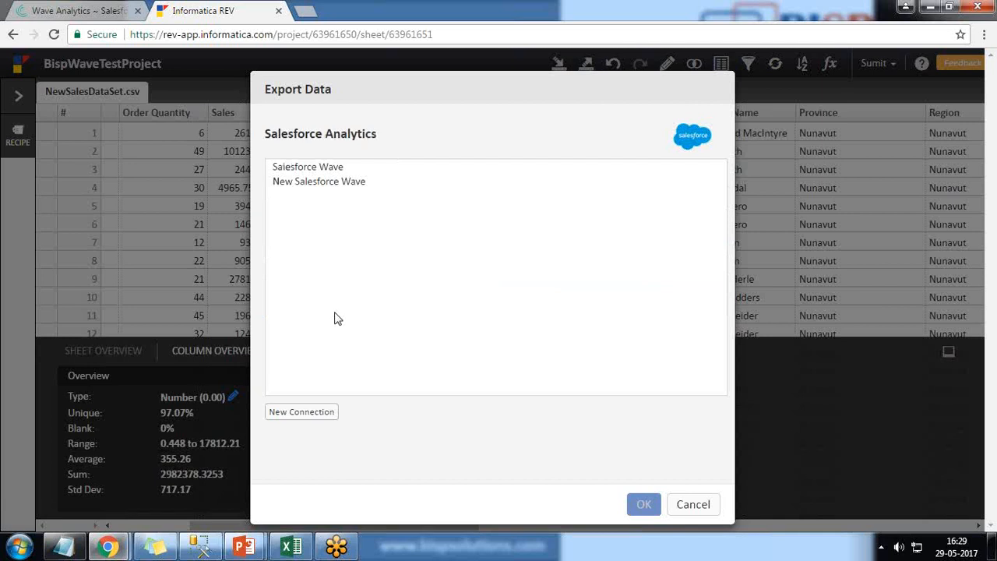
Export the sheet through the existing Salesforce Wave connection
click(314, 168)
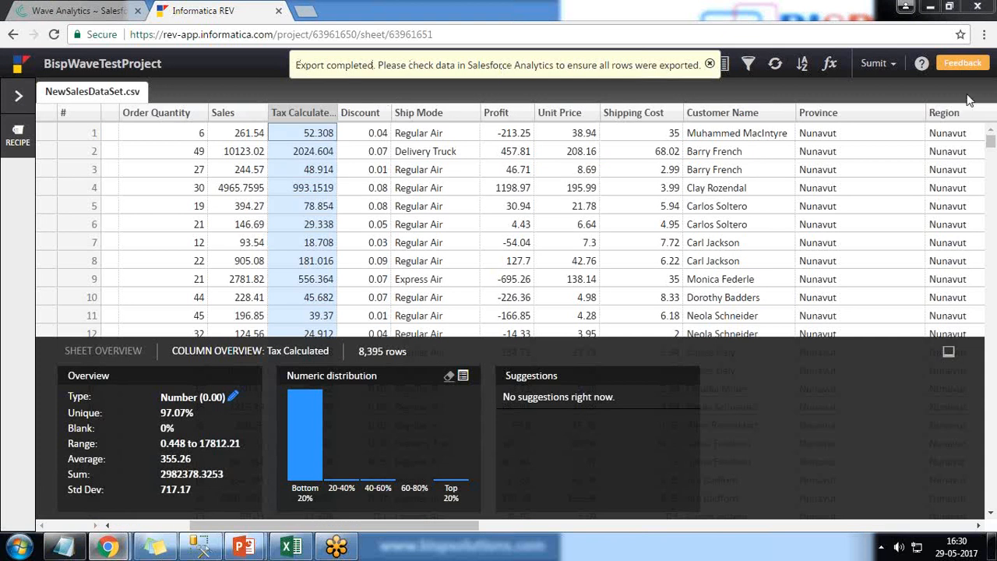
Switch to Wave Analytics, open the exported NewSalesDataSetcsv dataset in a lens, and compare with the Tax Calculated column in Informatica Rev
click(61, 9)
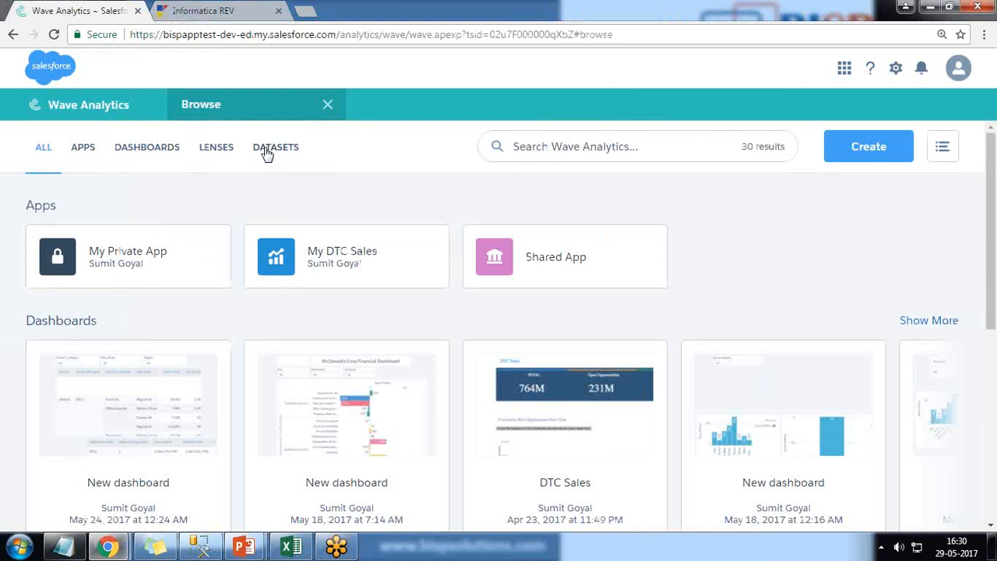
click(266, 150)
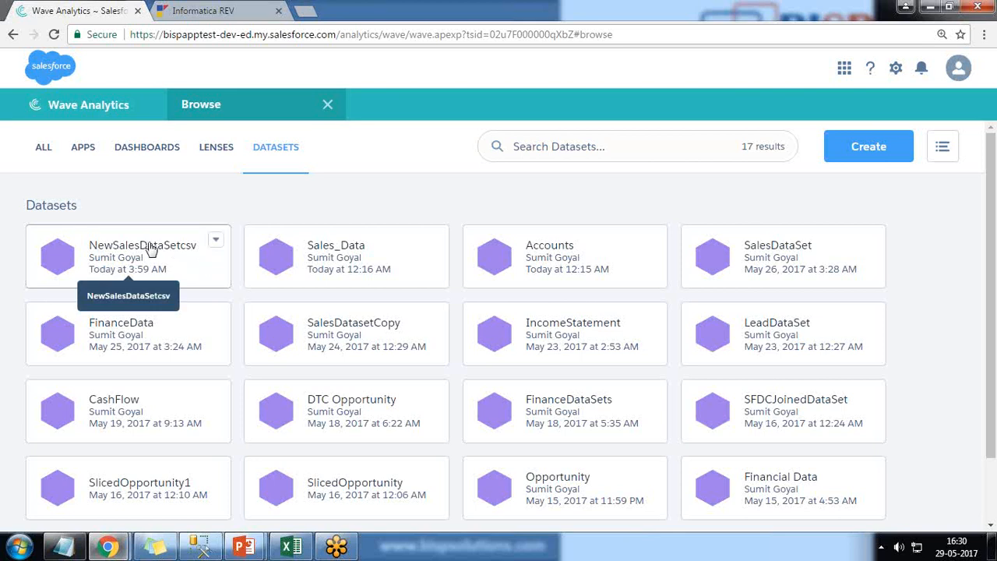
click(167, 260)
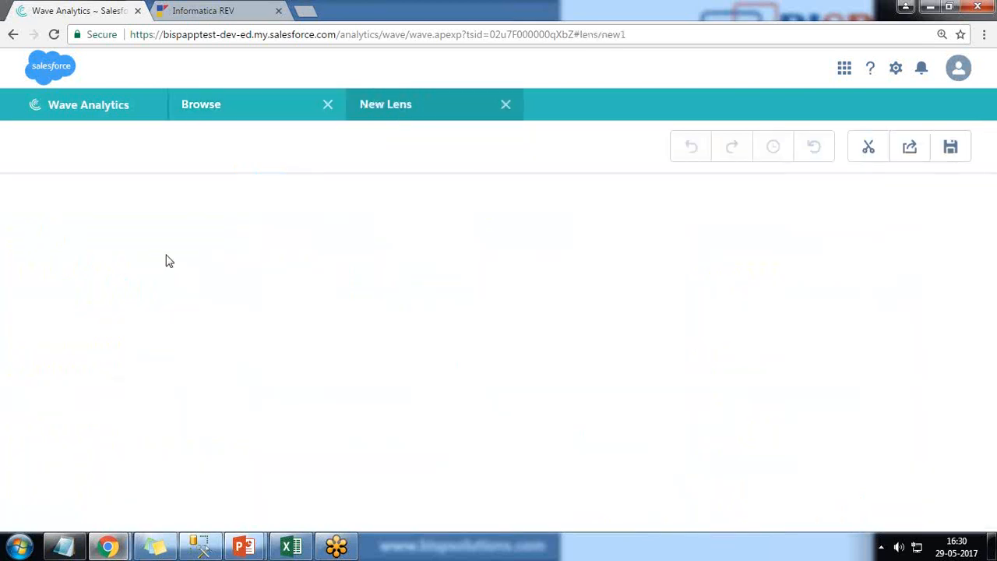
click(218, 10)
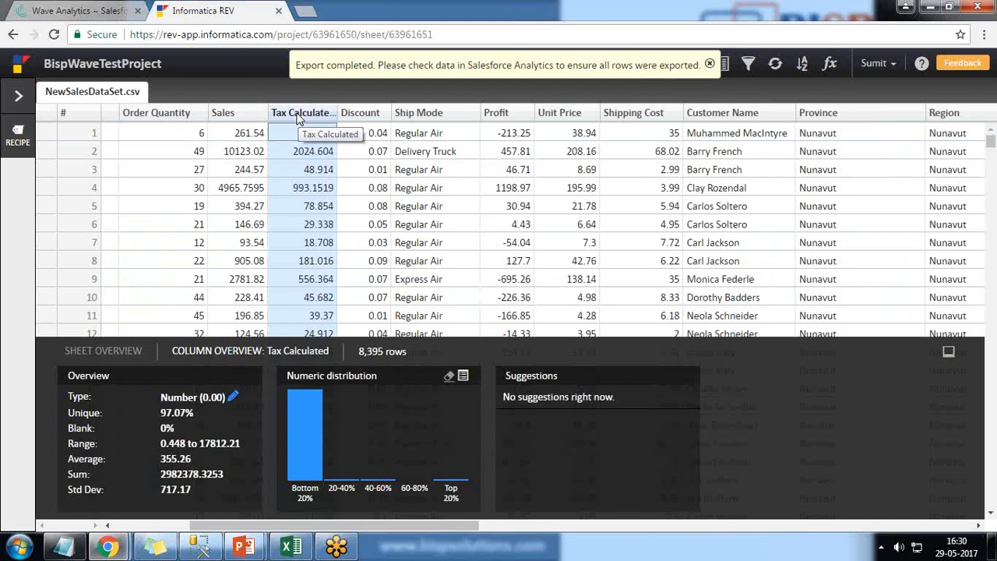
click(93, 11)
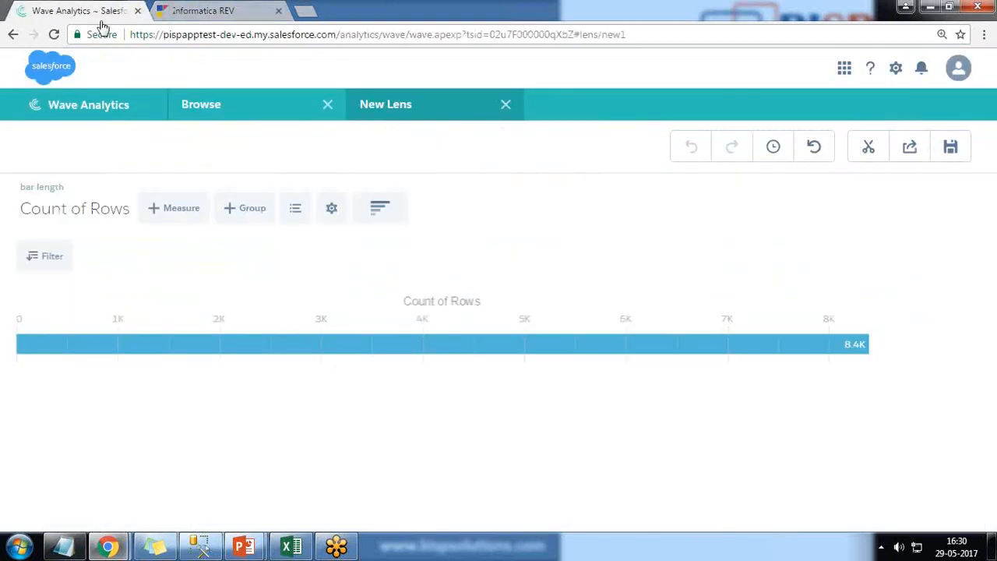
Change the lens from the bar chart to a raw data table and examine its columns
click(388, 211)
click(368, 468)
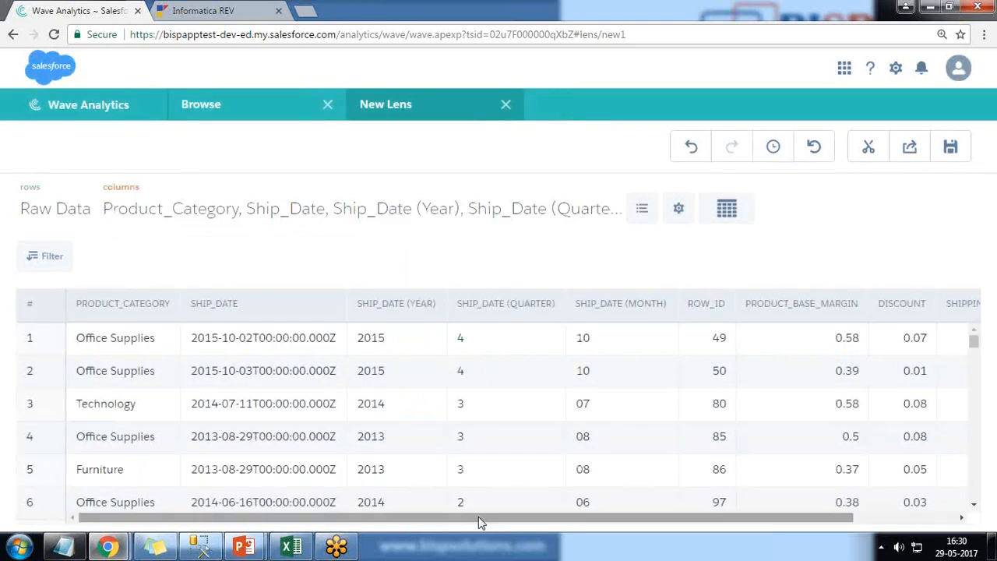
drag(454, 515, 616, 522)
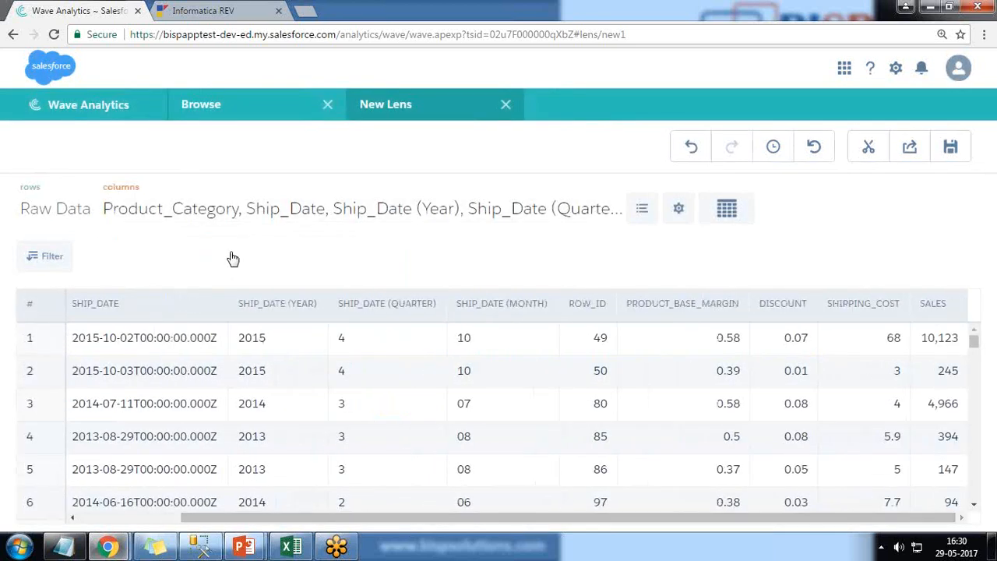
Add the Tax_Calculated column to the raw data table, check its values, and close the lens
click(256, 212)
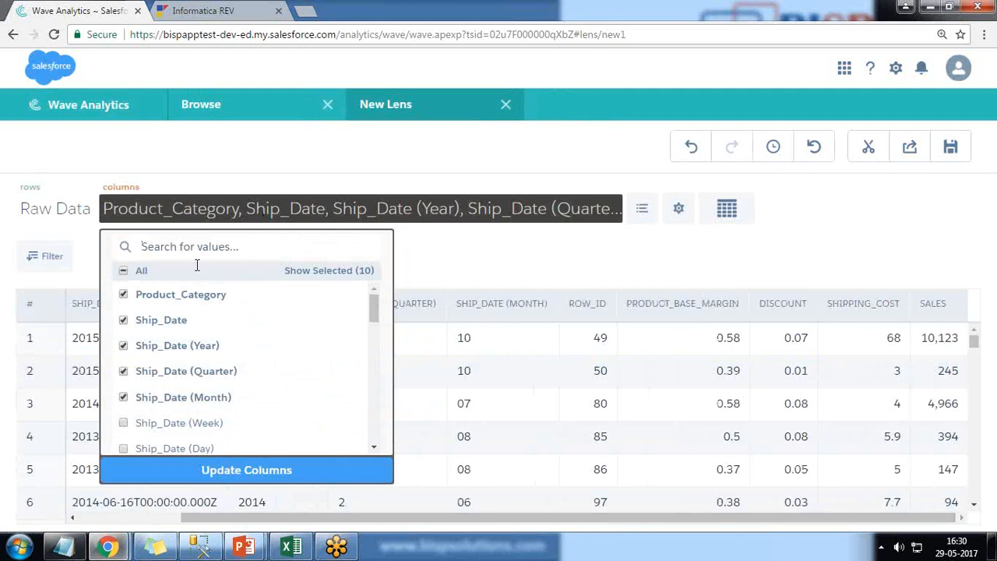
text(Tax)
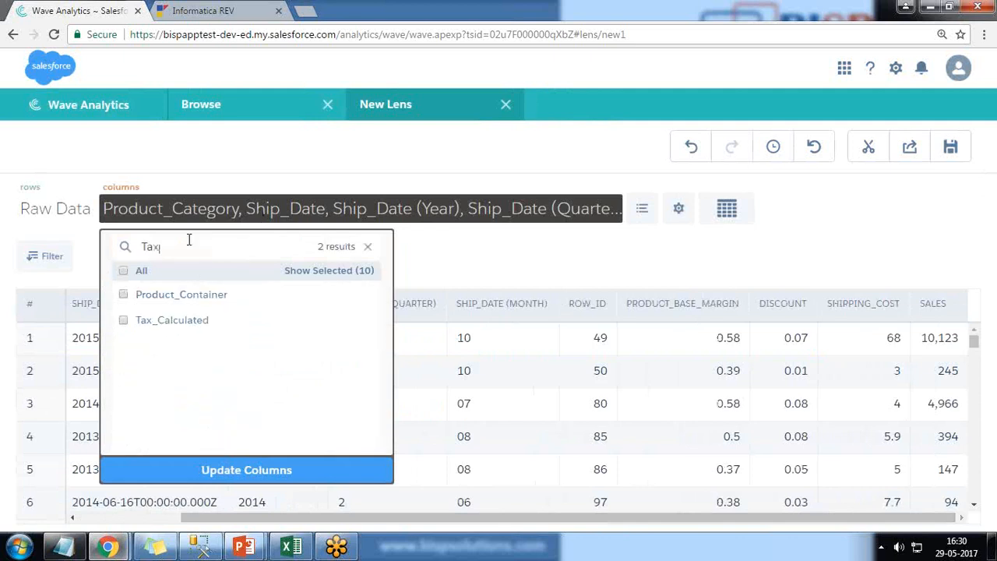
click(130, 303)
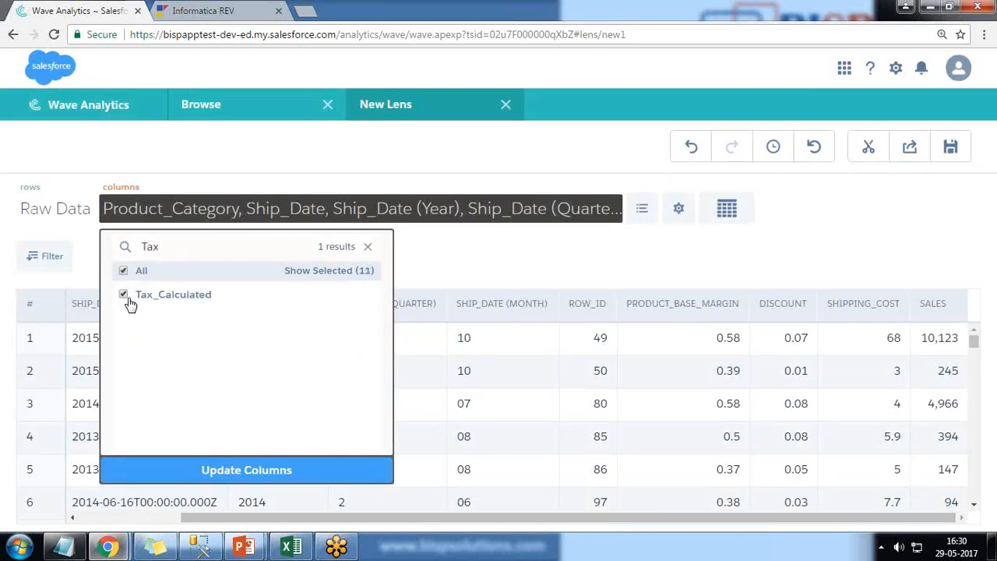
click(240, 467)
drag(413, 526, 483, 526)
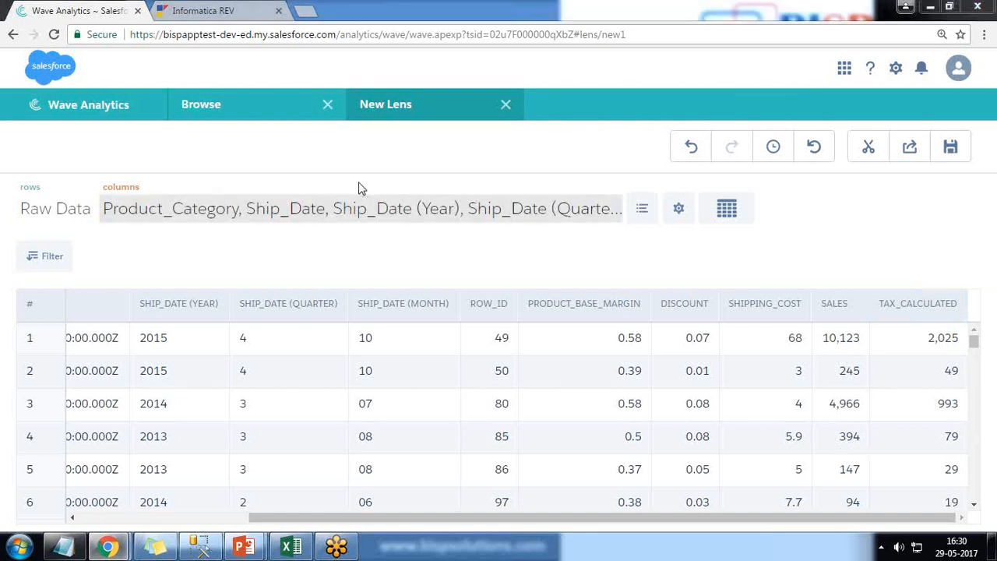
click(506, 103)
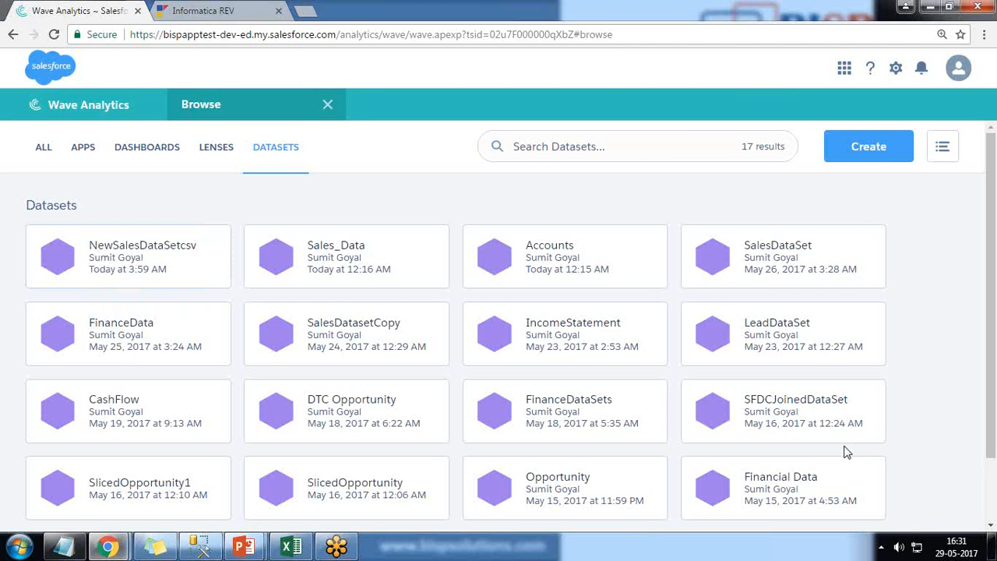
key(alt+Tab)
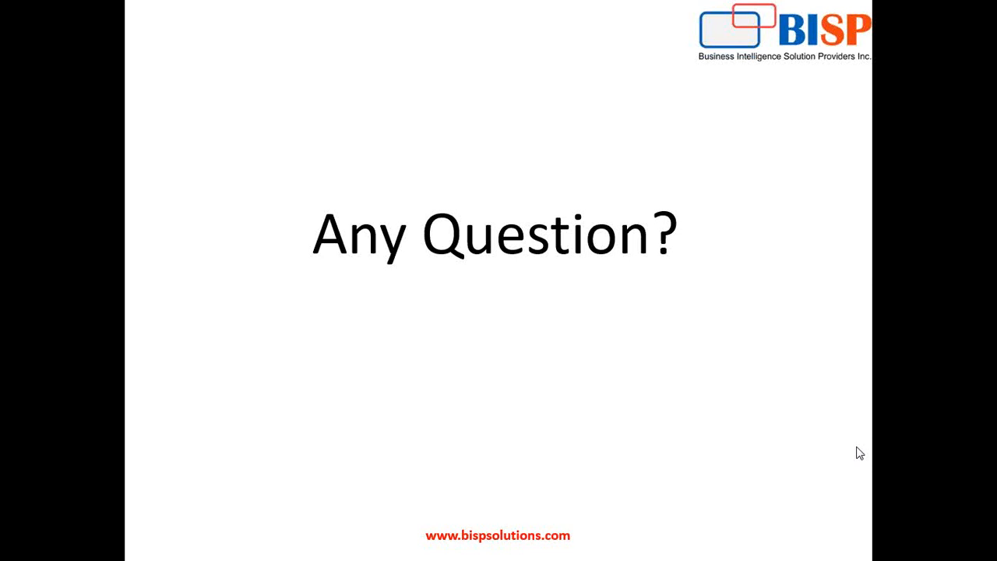
click(984, 96)
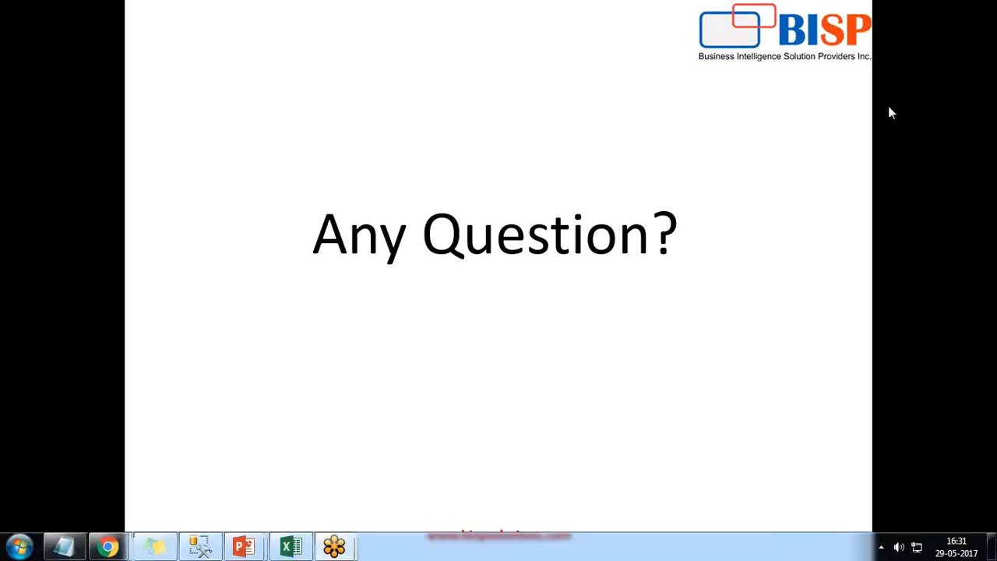